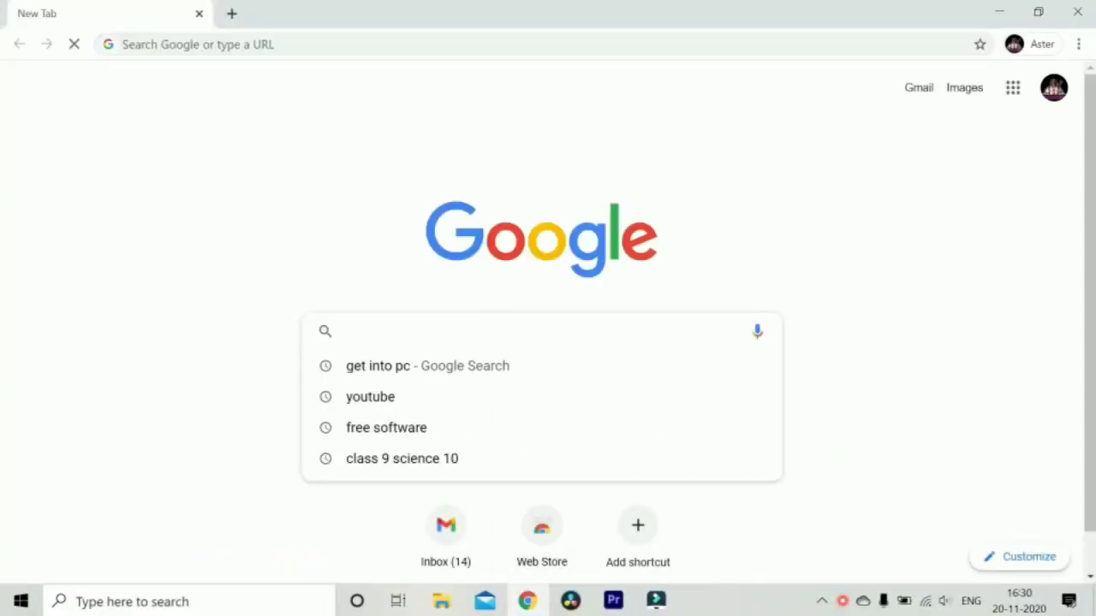
Search Google for the suggested 'davinci resolve 16' query after entering 'DAVIN'
text(DA)
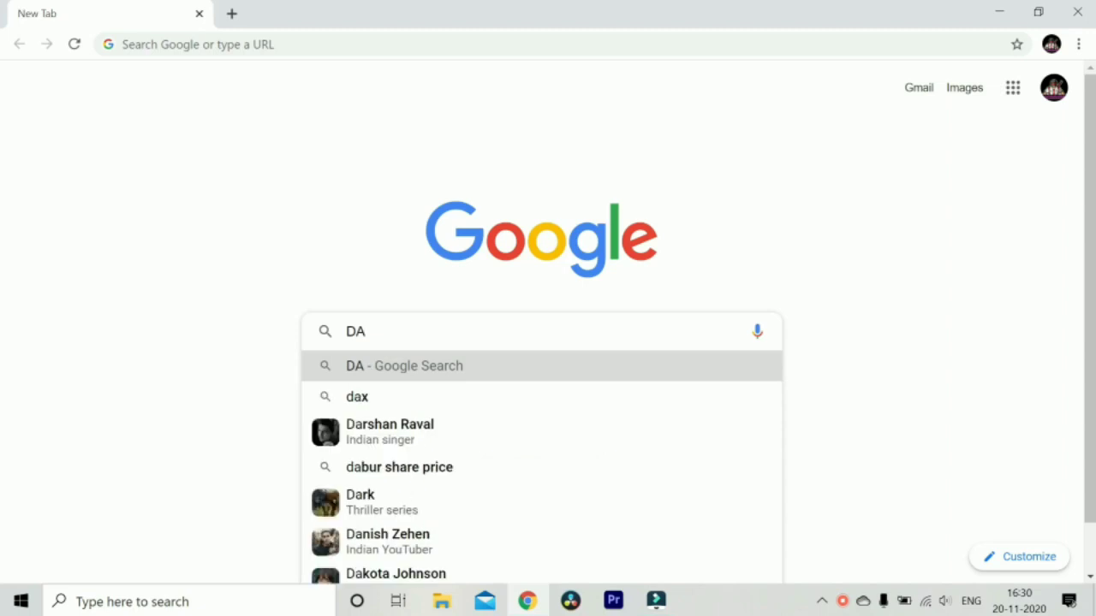
text(VI)
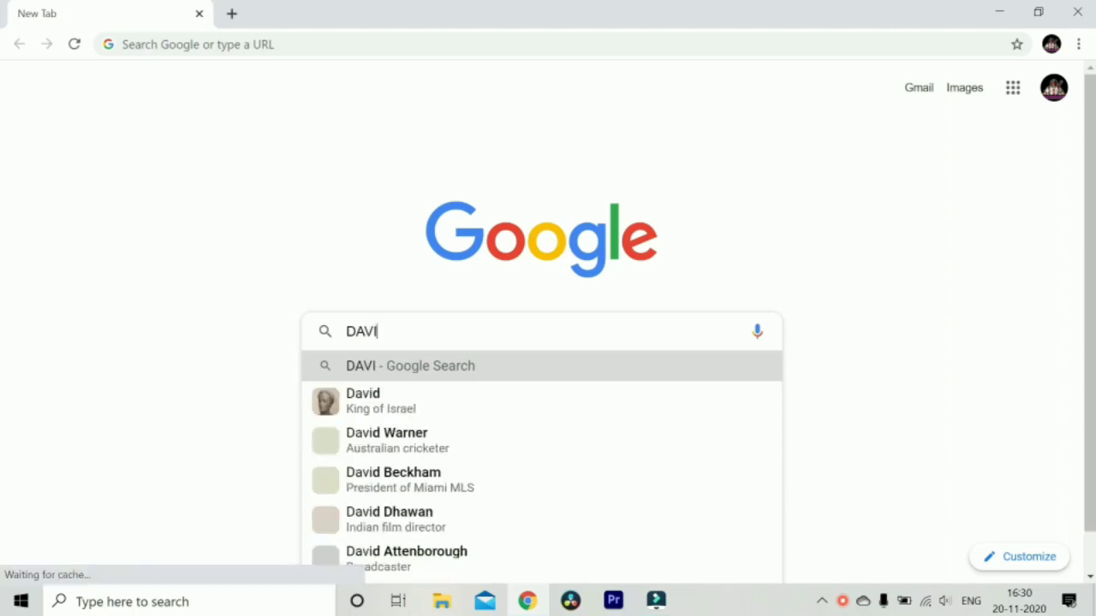
text(N)
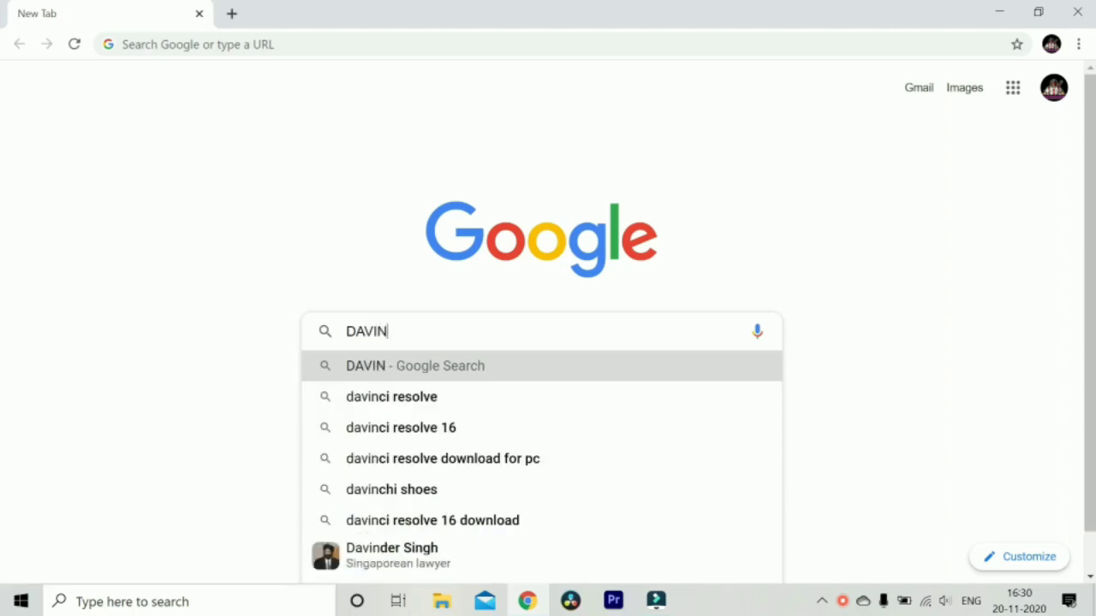
click(452, 428)
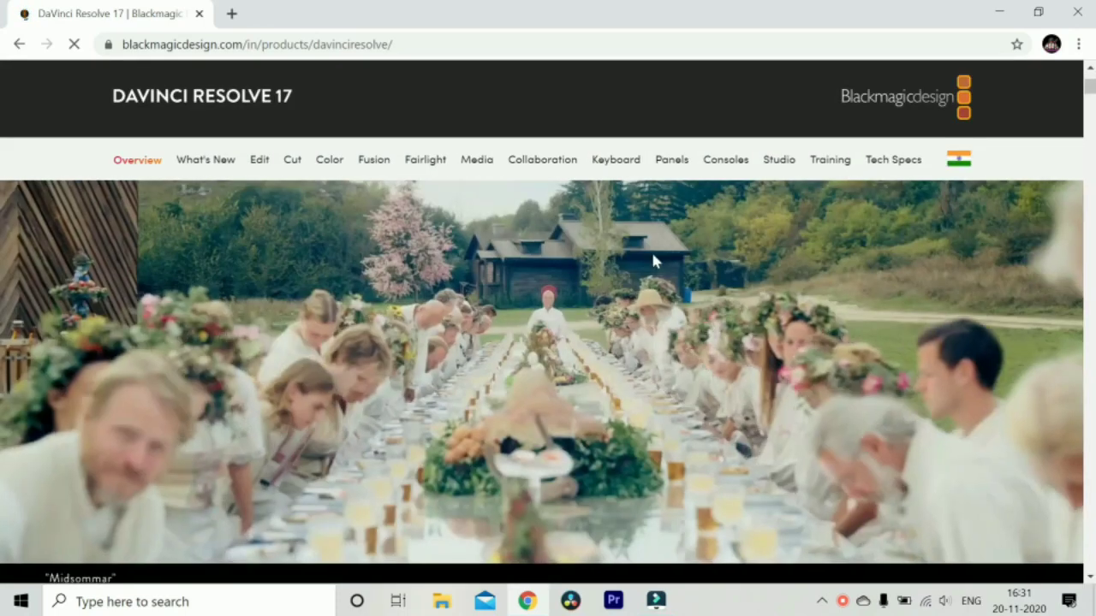
scroll(653, 261, down, 4)
scroll(652, 262, down, 5)
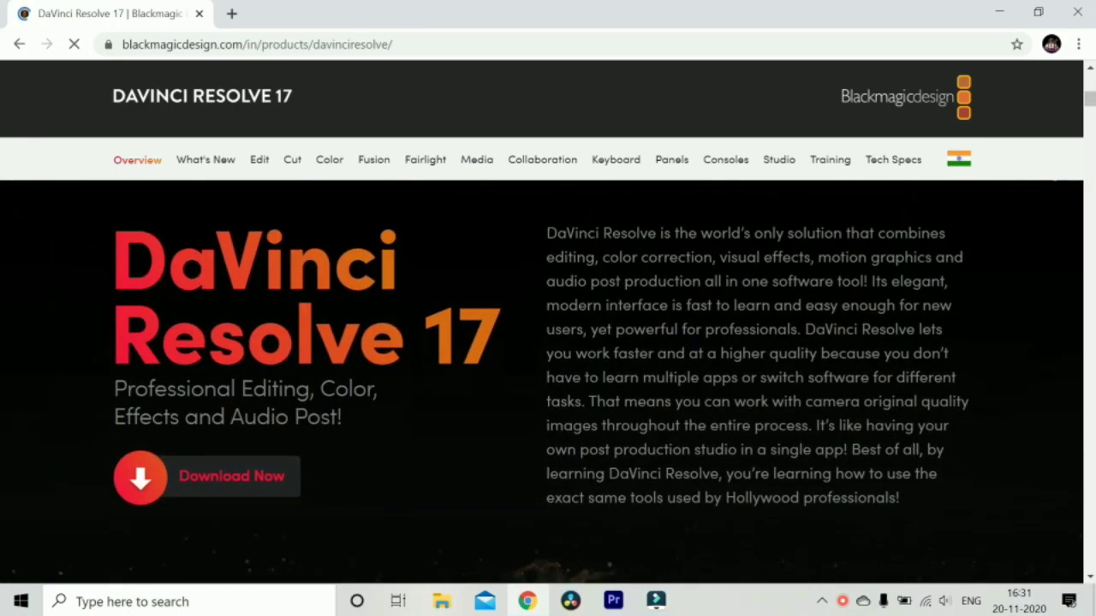
scroll(652, 261, down, 3)
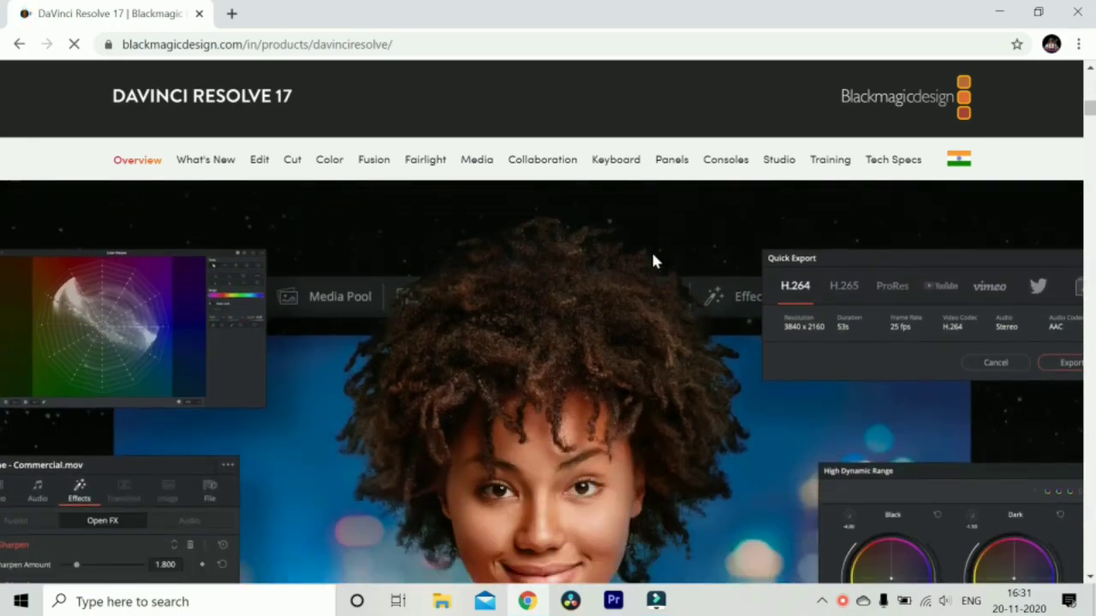
scroll(652, 261, down, 7)
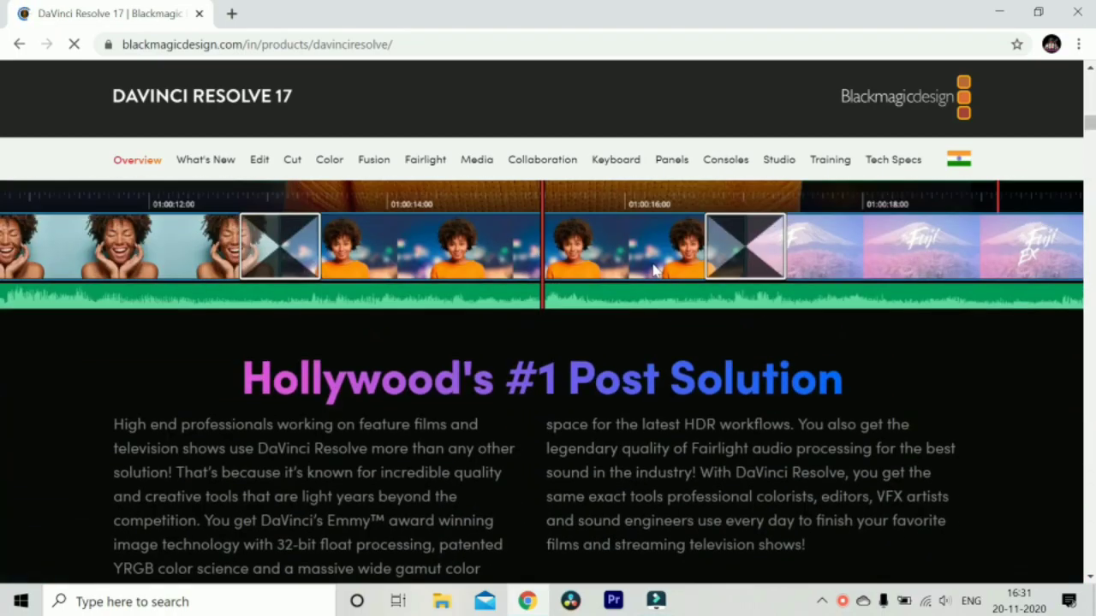
scroll(653, 270, down, 10)
scroll(650, 260, down, 3)
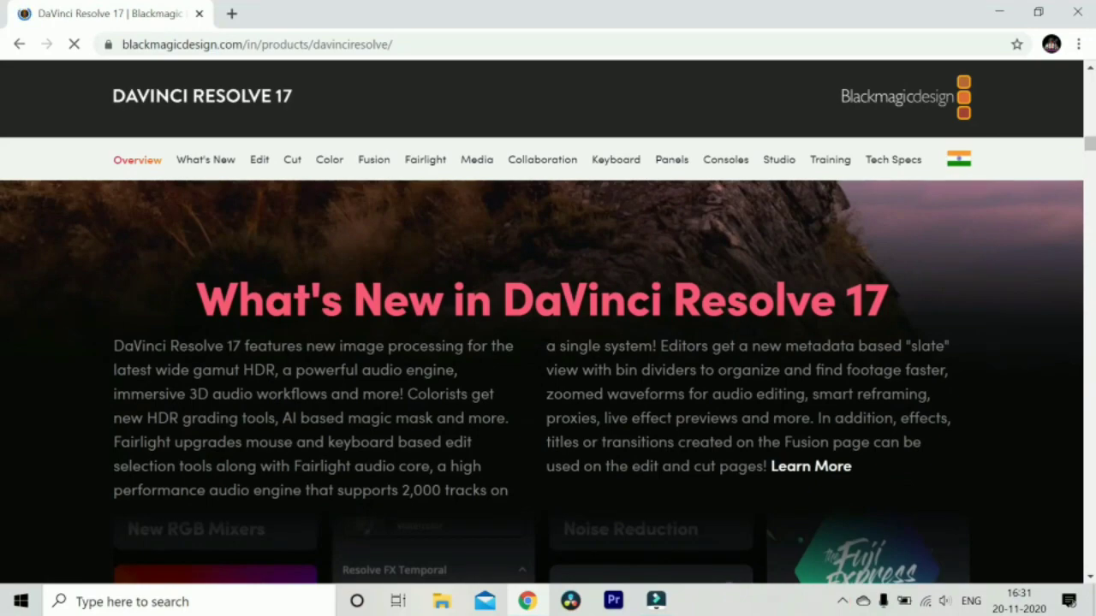
scroll(649, 280, down, 7)
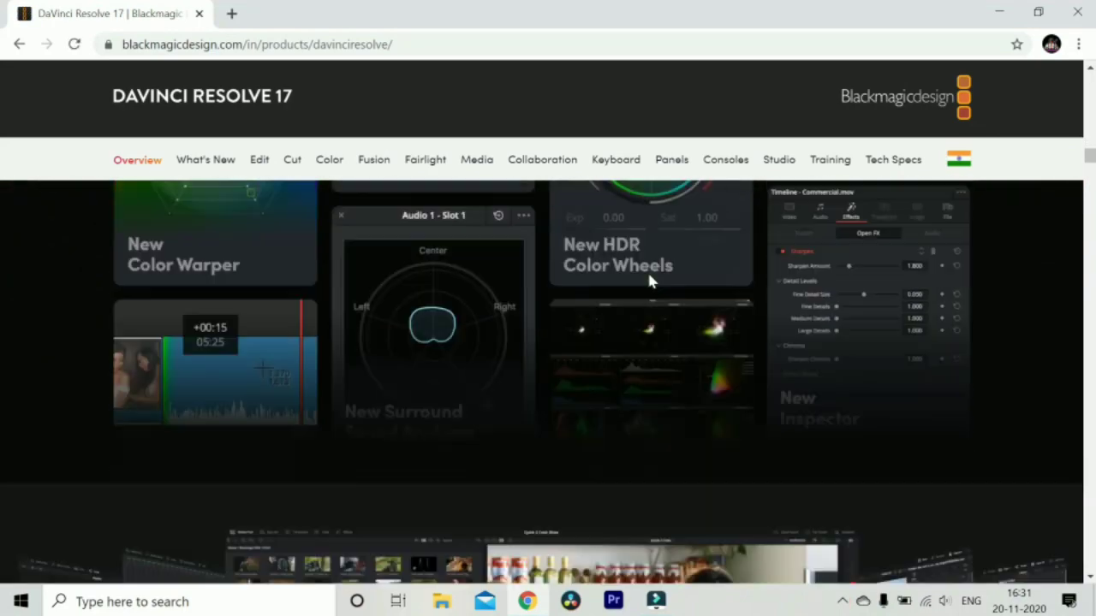
scroll(648, 274, down, 10)
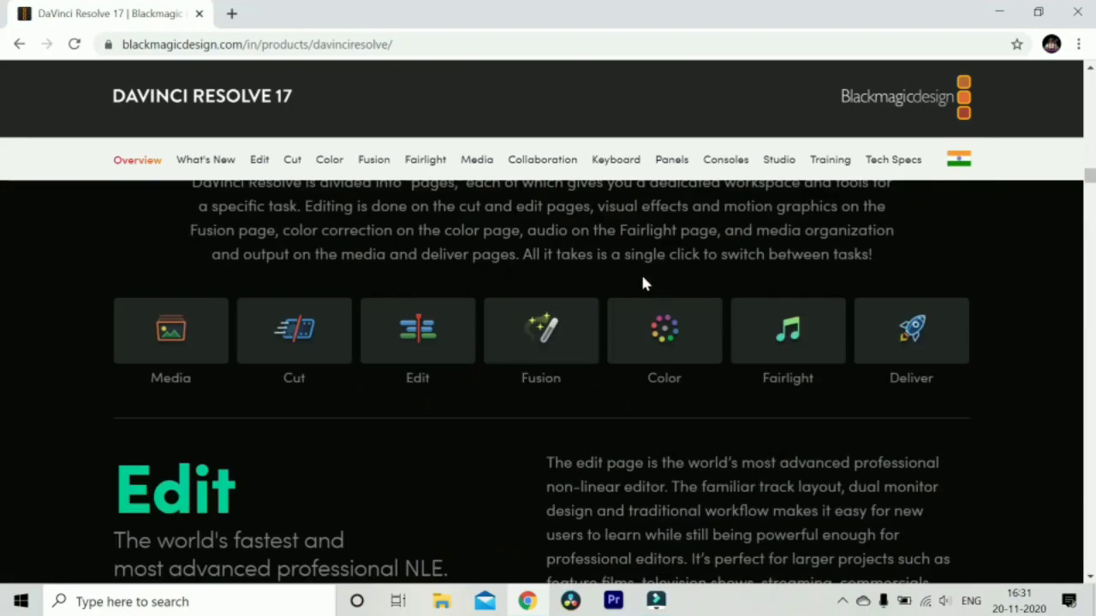
scroll(643, 286, down, 2)
scroll(97, 337, up, 2)
scroll(428, 419, down, 9)
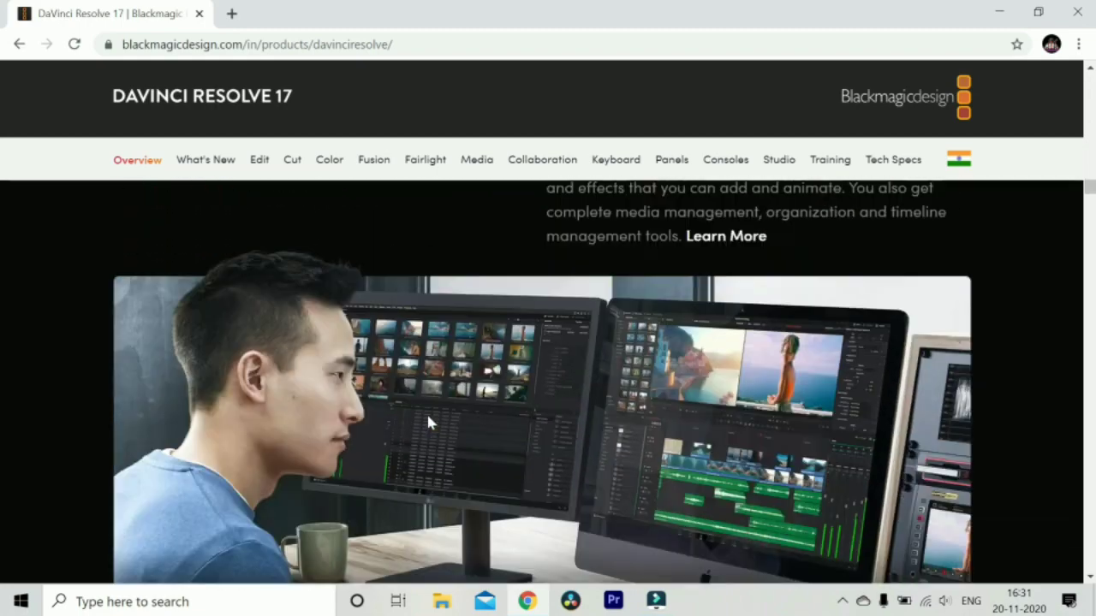
scroll(426, 422, down, 2)
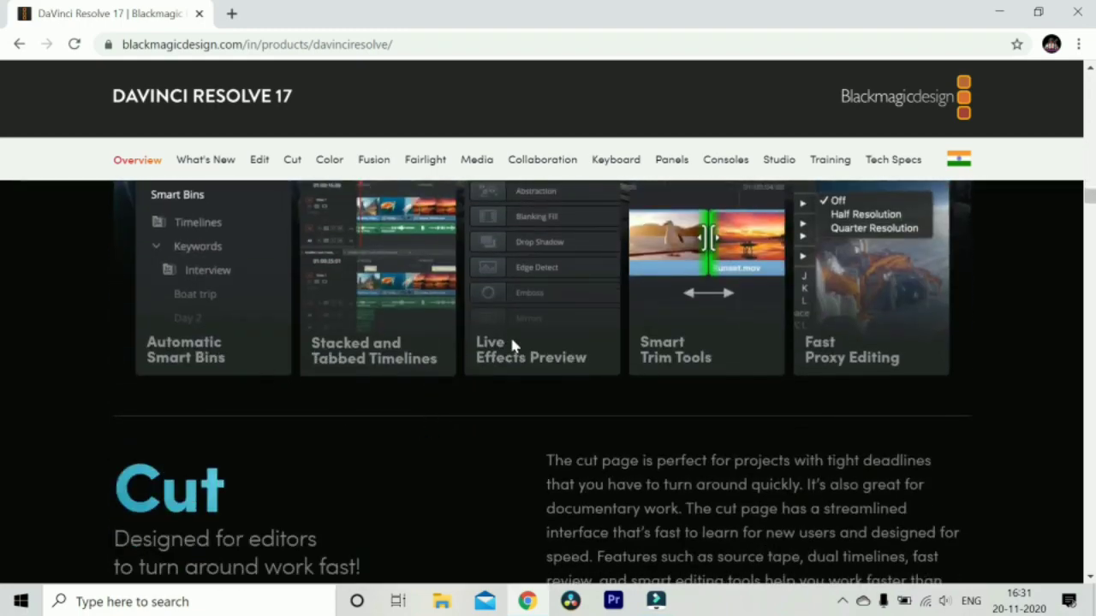
scroll(851, 338, down, 10)
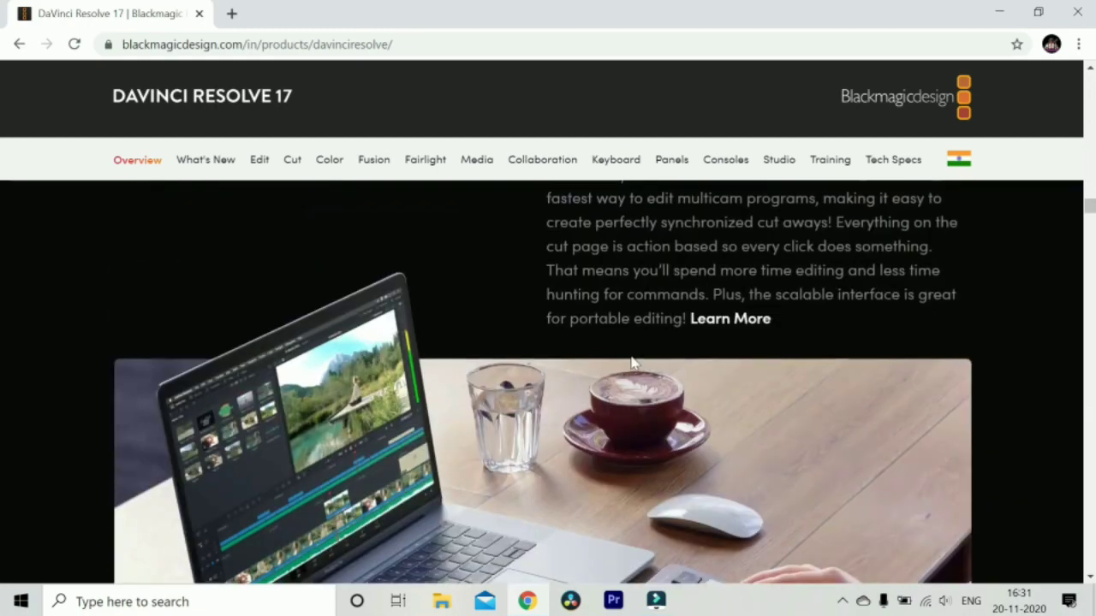
scroll(502, 412, down, 10)
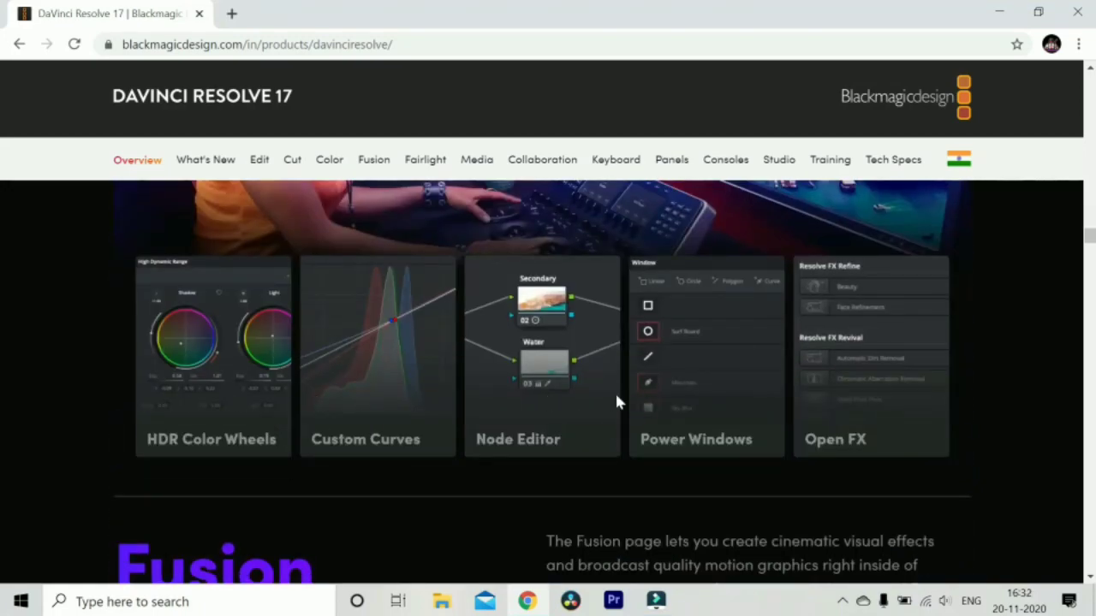
scroll(828, 381, down, 10)
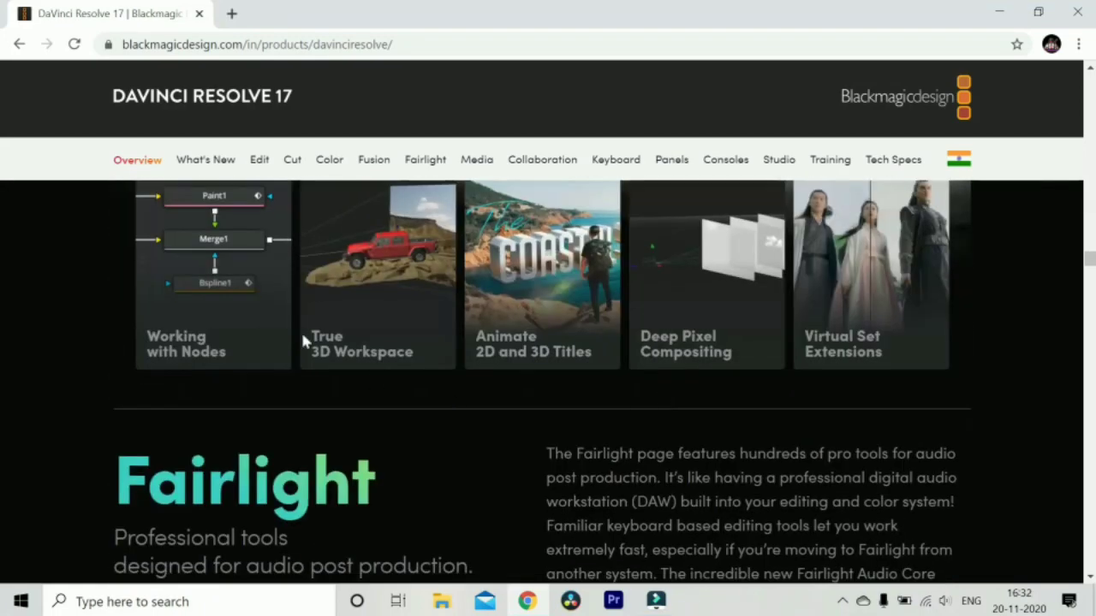
scroll(748, 347, down, 10)
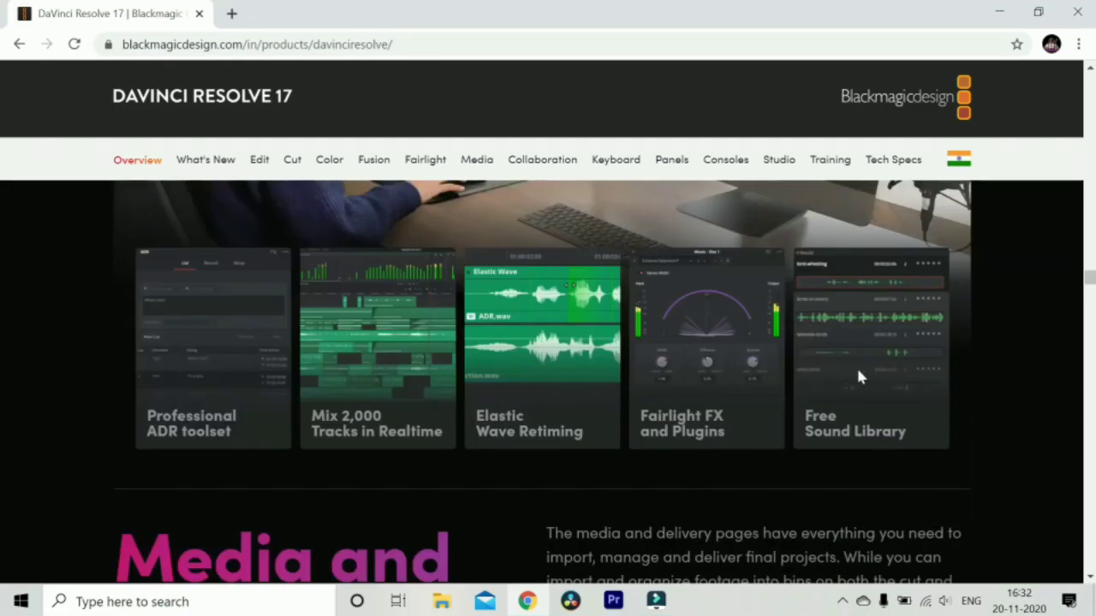
scroll(859, 377, down, 10)
scroll(514, 343, up, 8)
scroll(505, 343, up, 20)
scroll(470, 350, up, 15)
scroll(469, 344, up, 12)
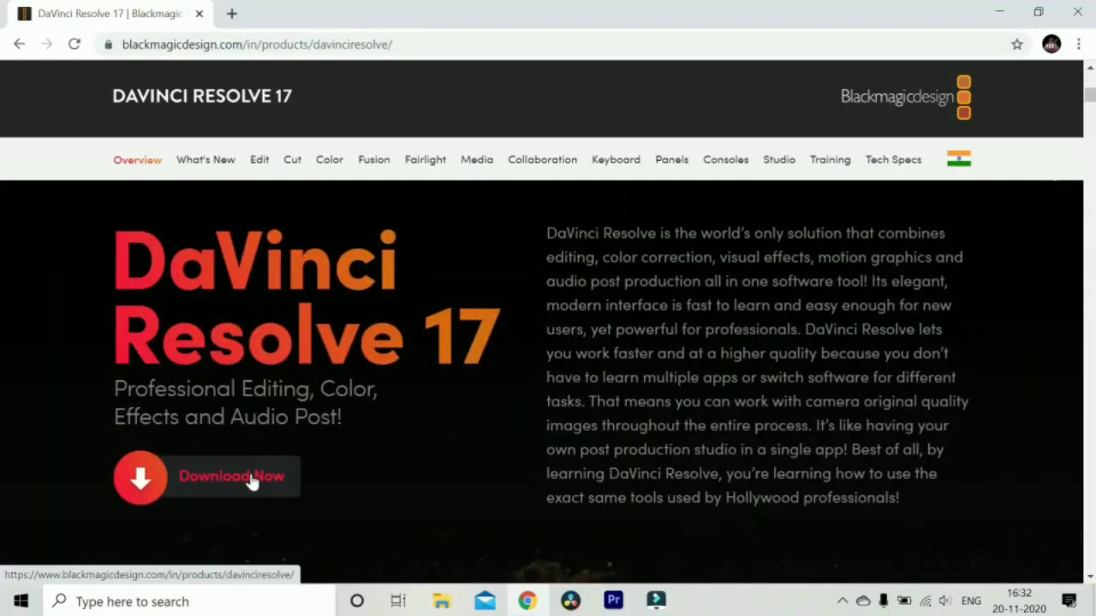
click(252, 482)
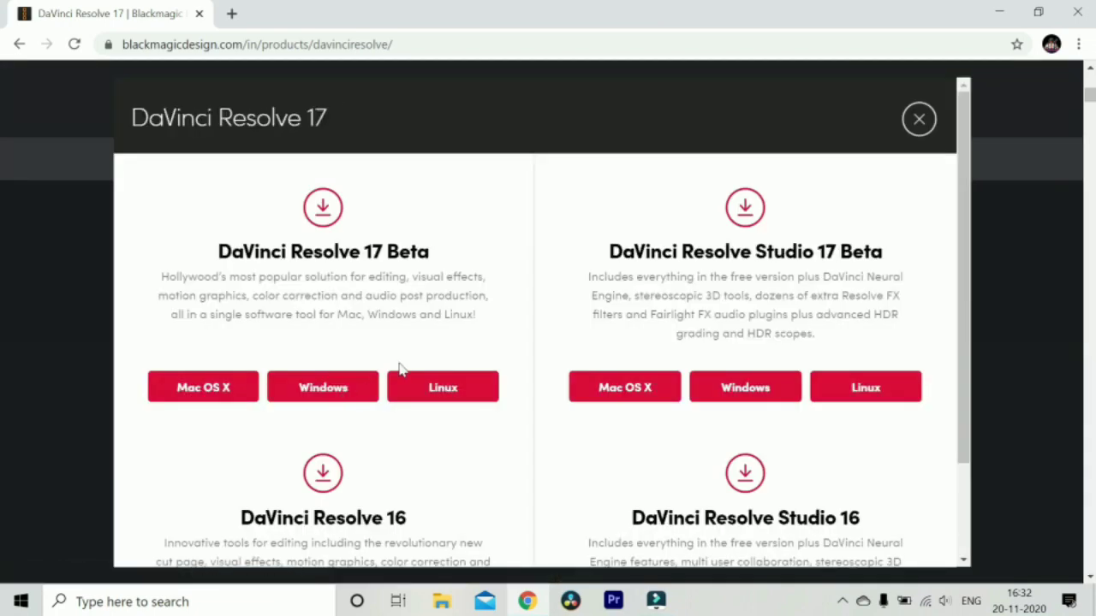
scroll(462, 351, down, 1)
scroll(467, 349, up, 1)
click(334, 390)
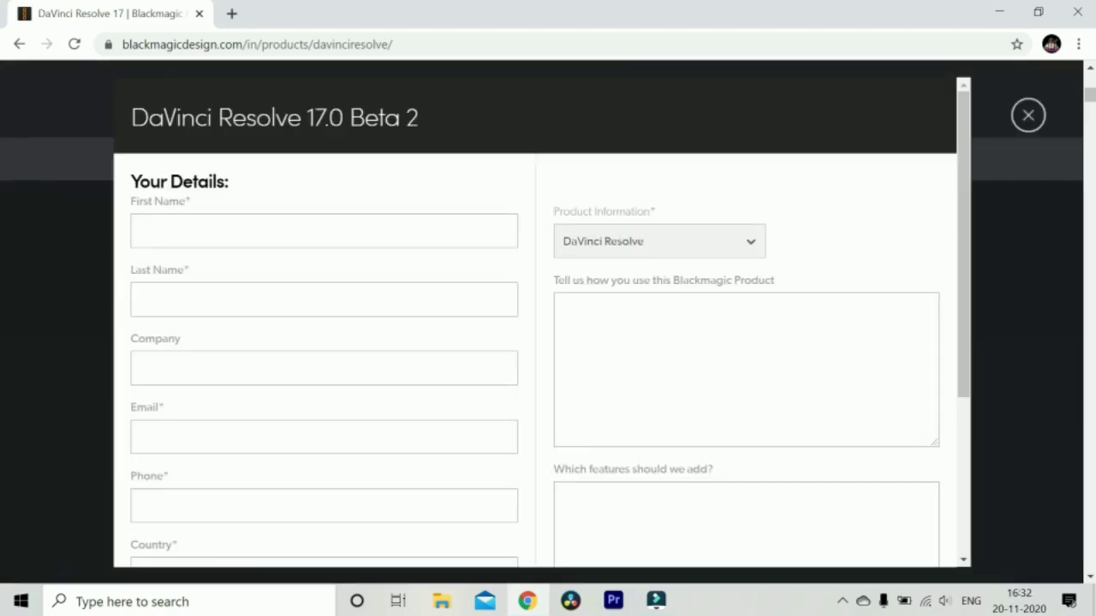
click(323, 231)
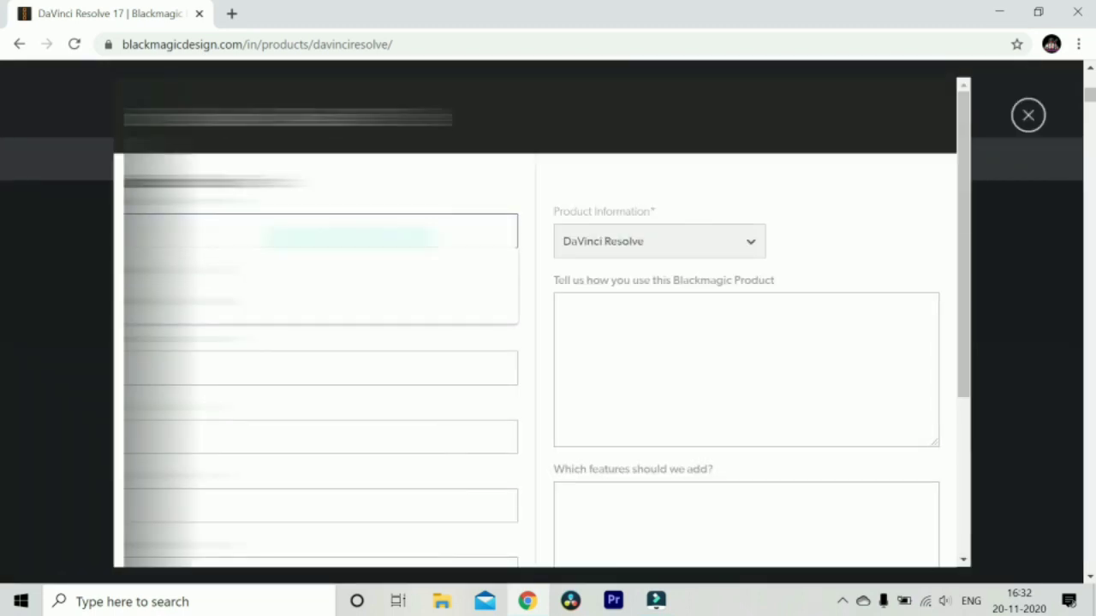
click(321, 299)
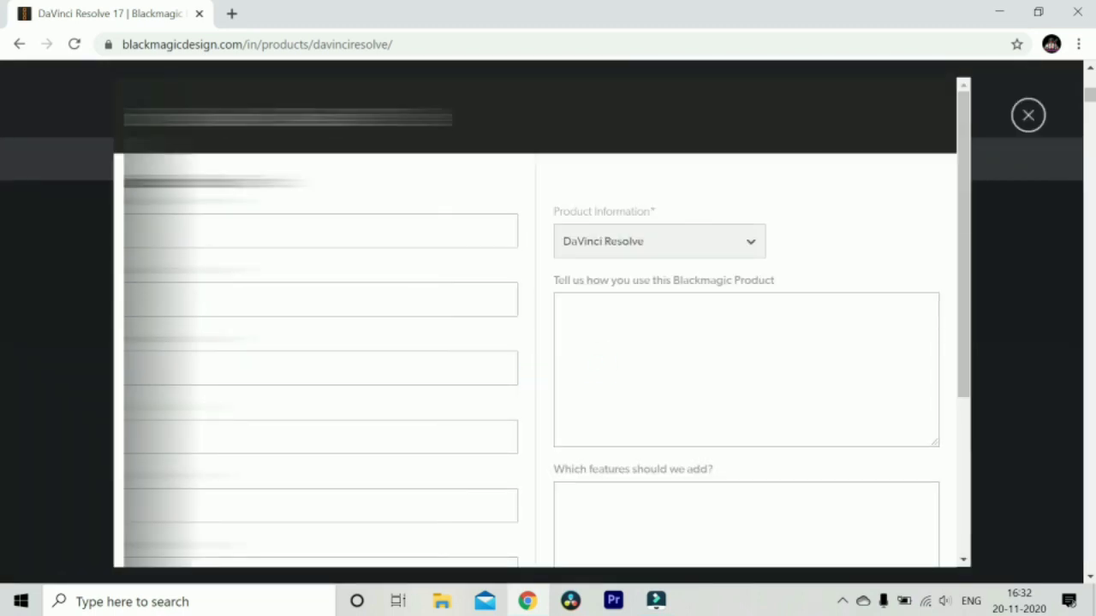
key(Tab)
scroll(540, 381, down, 2)
key(Tab)
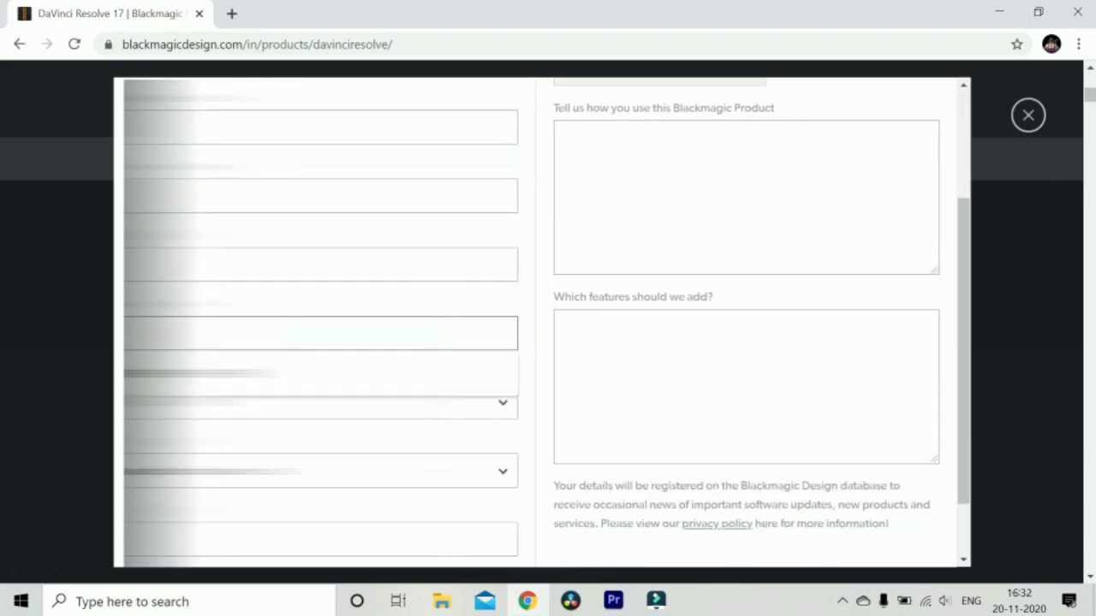
scroll(540, 381, down, 1)
click(321, 393)
key(Escape)
click(321, 462)
scroll(537, 319, up, 3)
scroll(538, 318, down, 3)
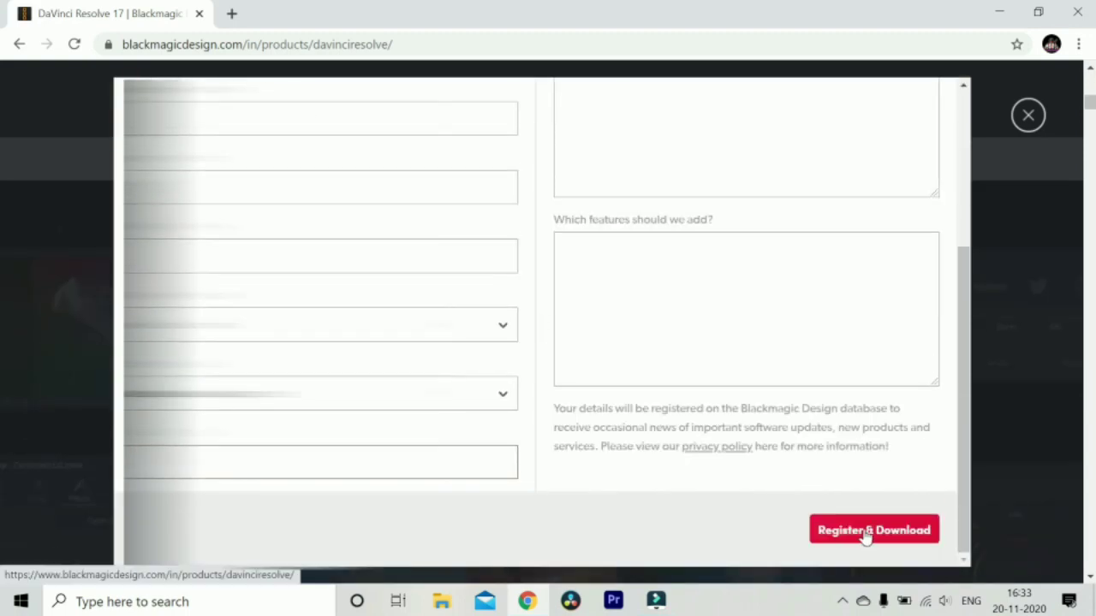
click(863, 532)
scroll(511, 362, up, 3)
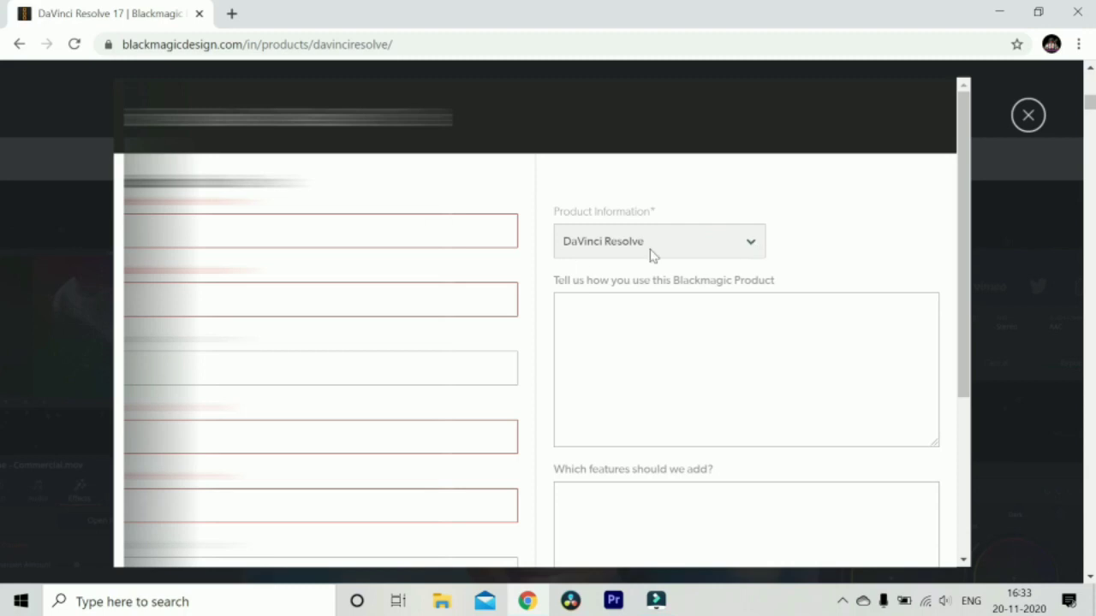
scroll(753, 257, down, 3)
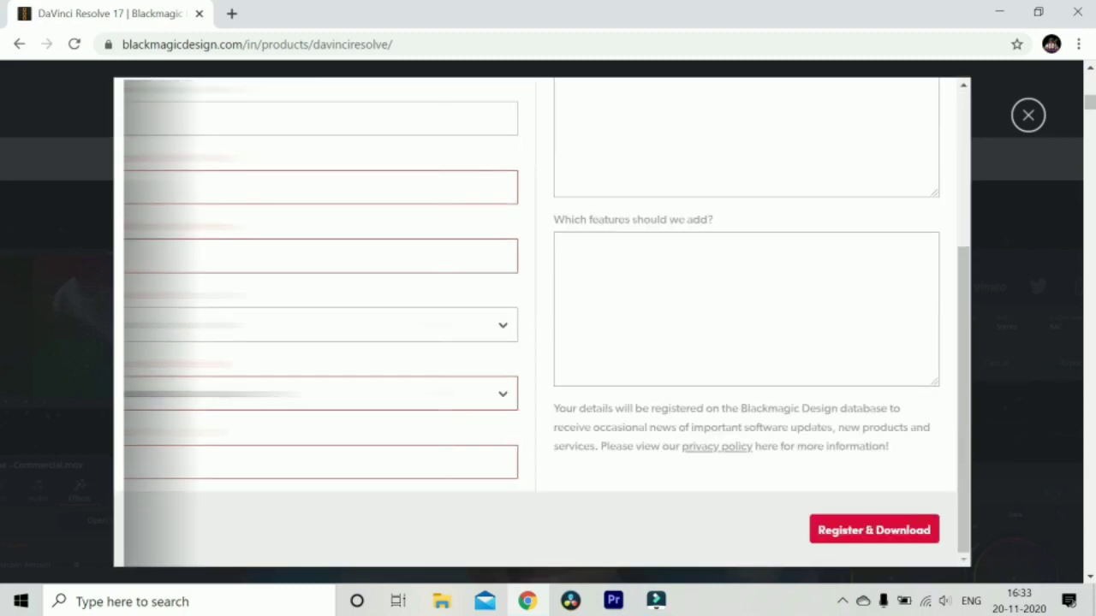
scroll(809, 260, up, 3)
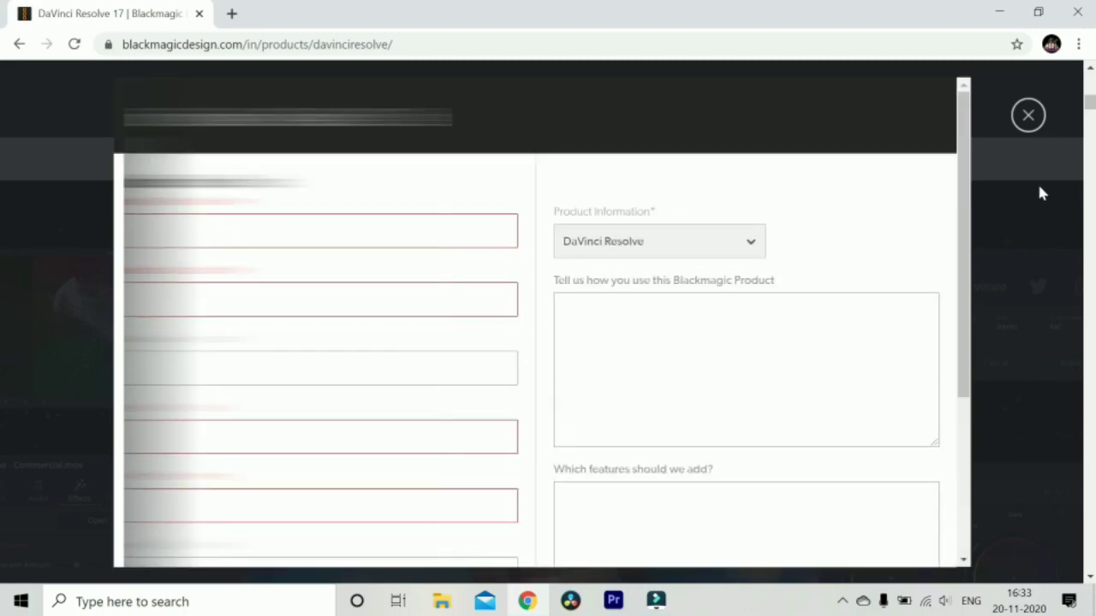
click(1019, 249)
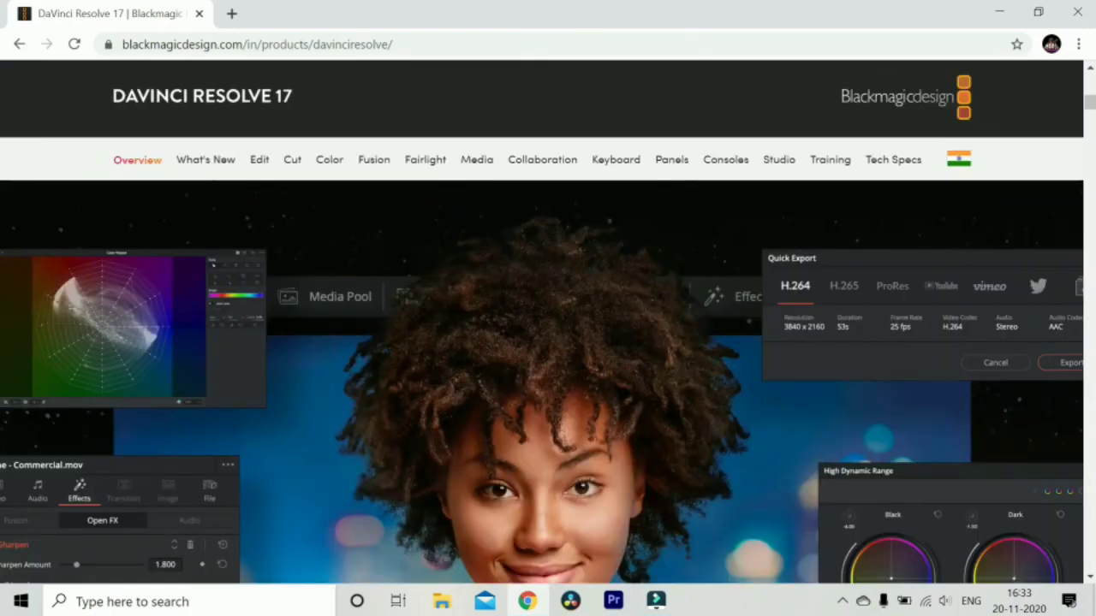
Close the browser, refresh the desktop twice, and launch DaVinci Resolve from its shortcut
click(1077, 12)
right_click(586, 137)
click(613, 183)
right_click(618, 184)
click(690, 236)
drag(1055, 30, 81, 225)
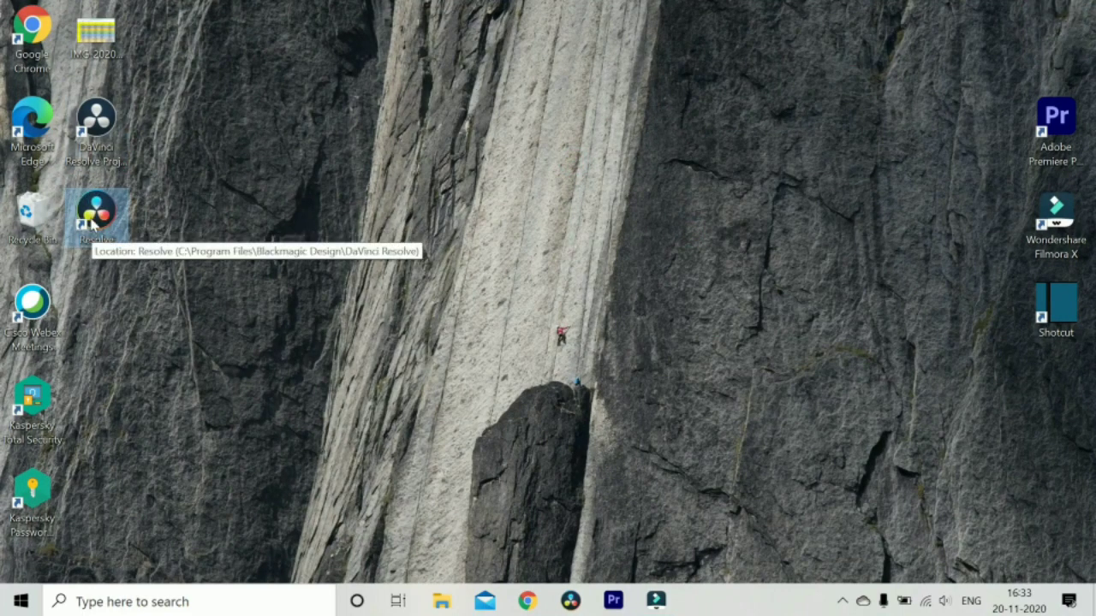
double_click(93, 220)
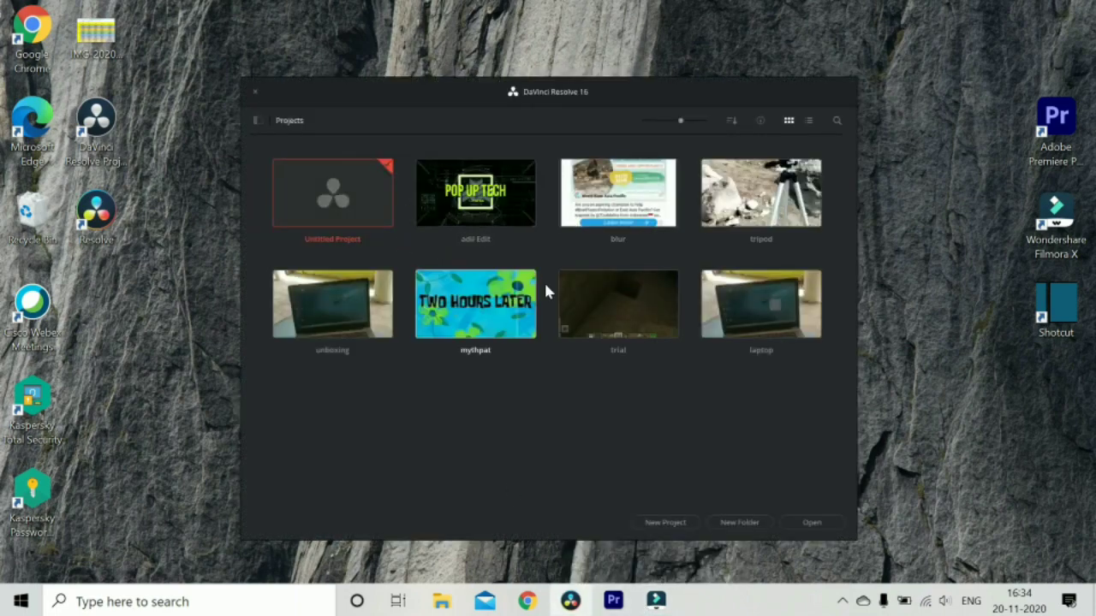
Create a new project under the default name 'Untitled Project 1'
click(666, 523)
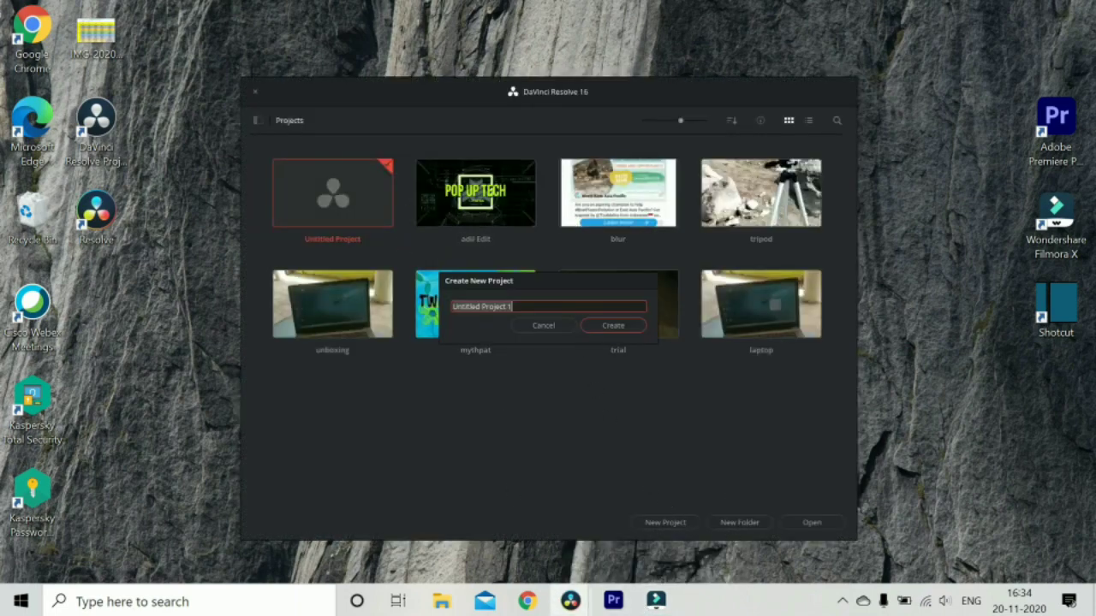
click(600, 327)
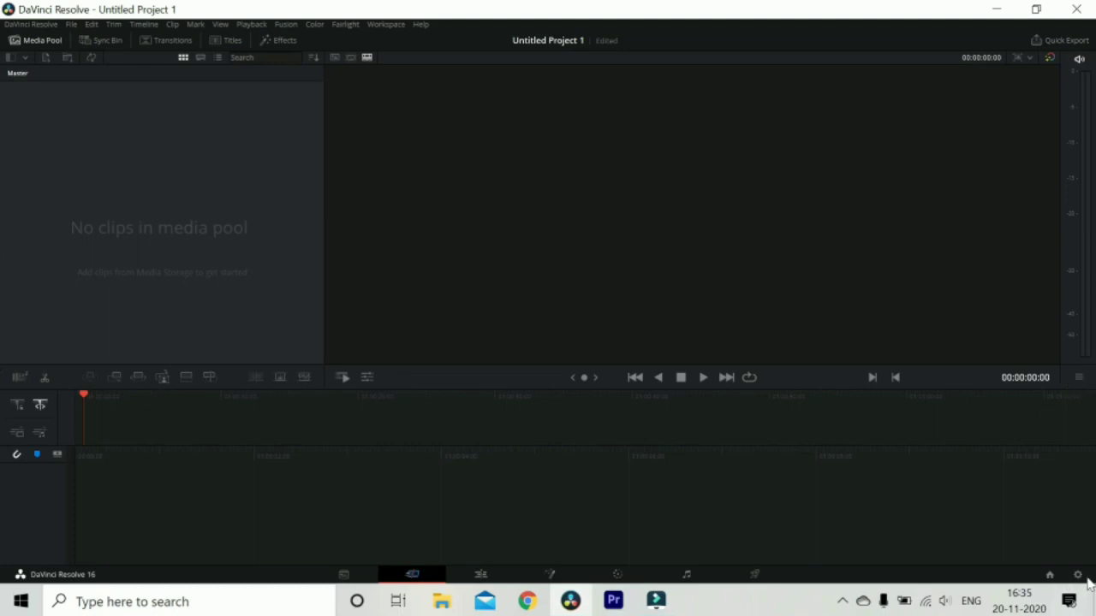
Tour the Media, Cut, Edit, Fusion, Color and Fairlight pages, ending on Deliver
click(345, 574)
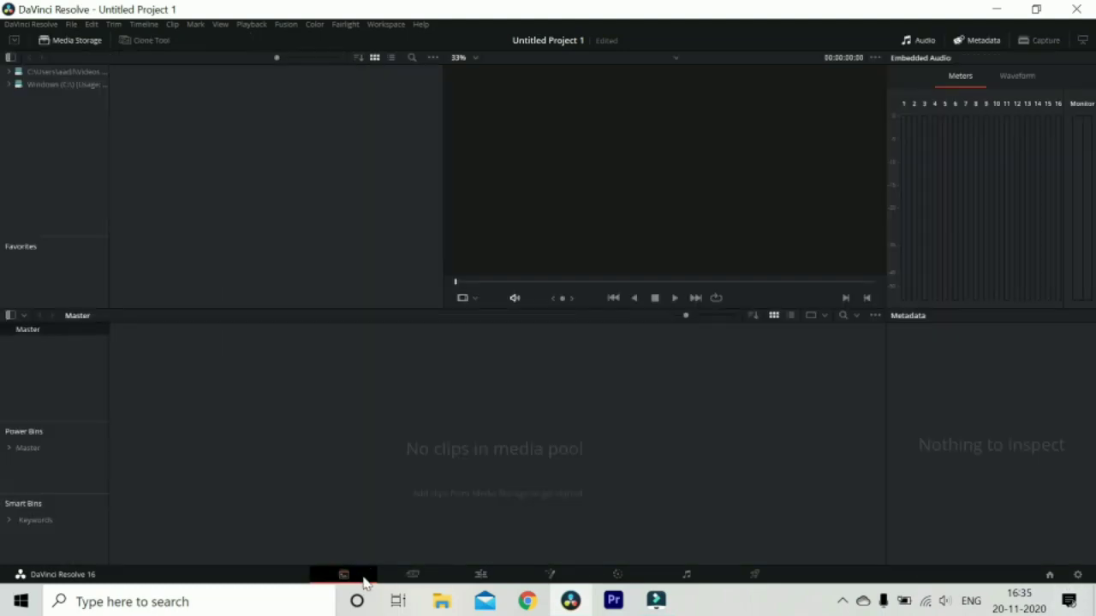
click(414, 577)
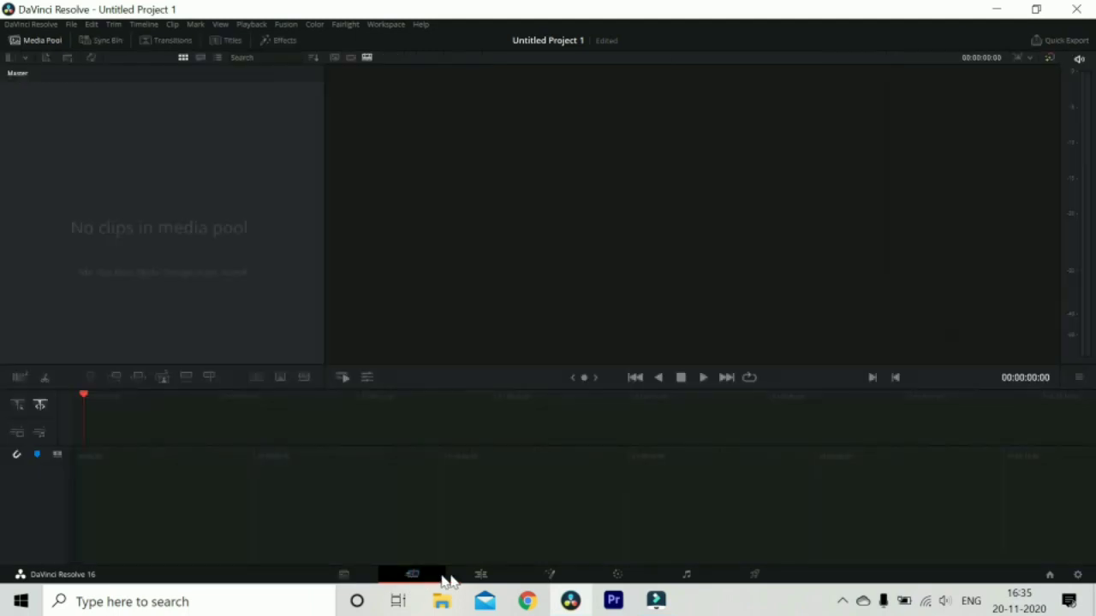
click(487, 579)
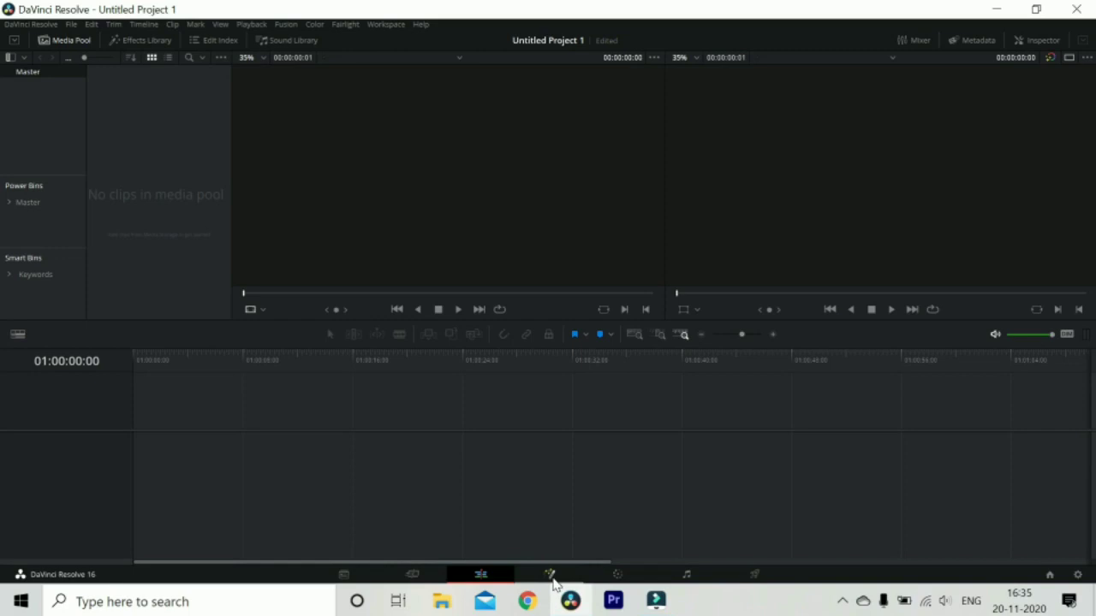
click(551, 577)
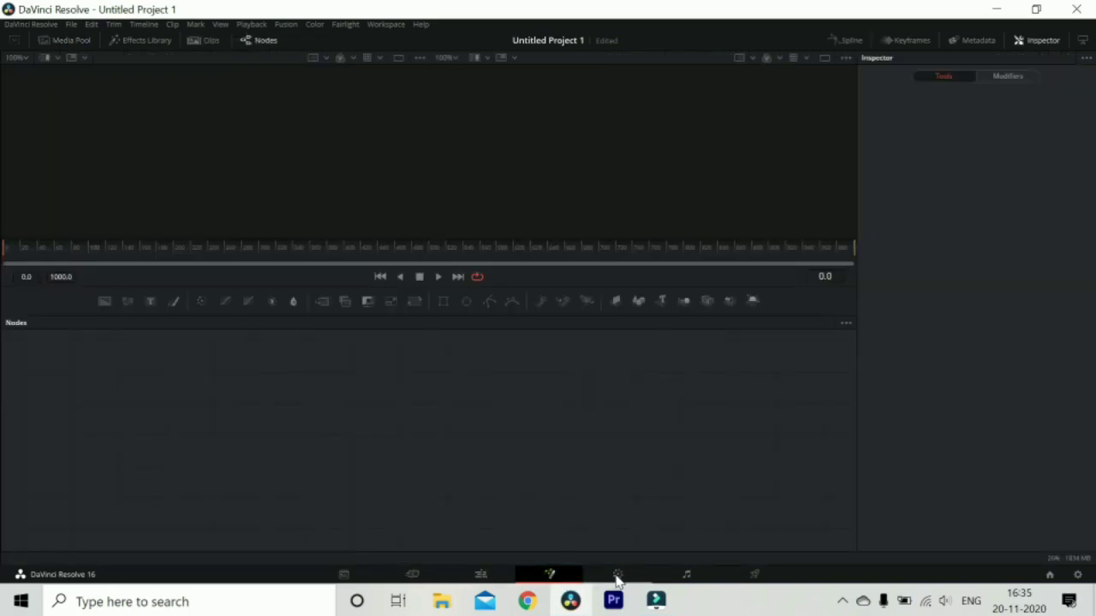
click(618, 577)
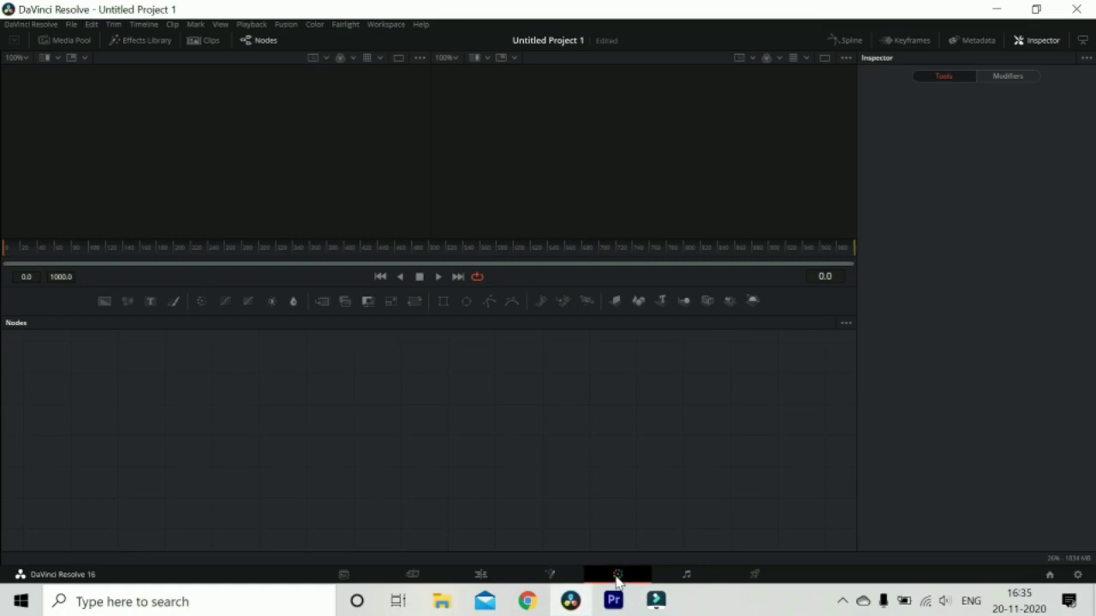
click(685, 577)
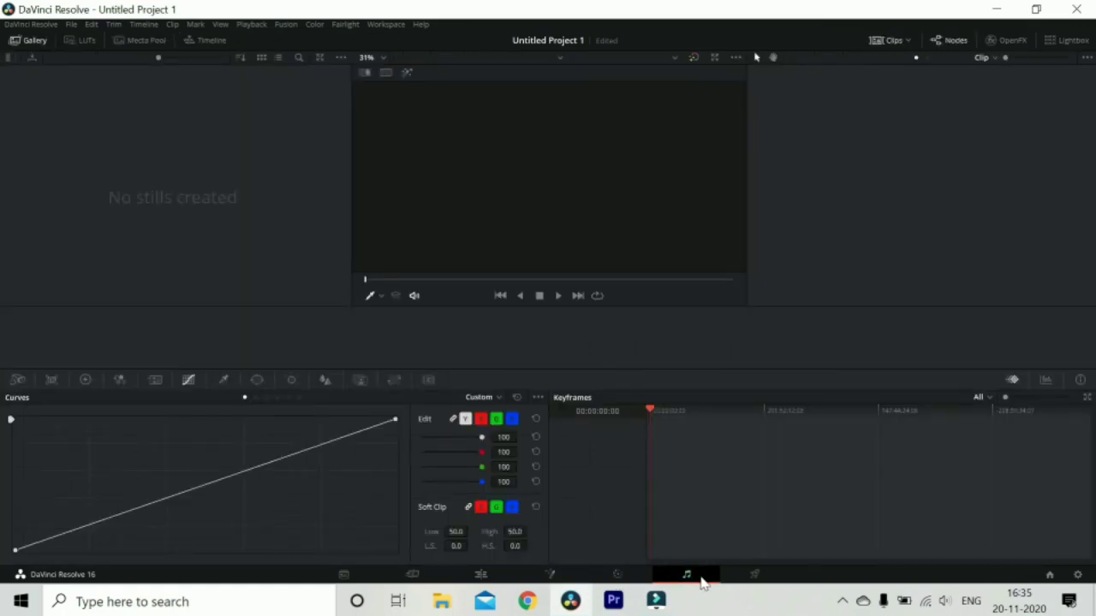
click(751, 578)
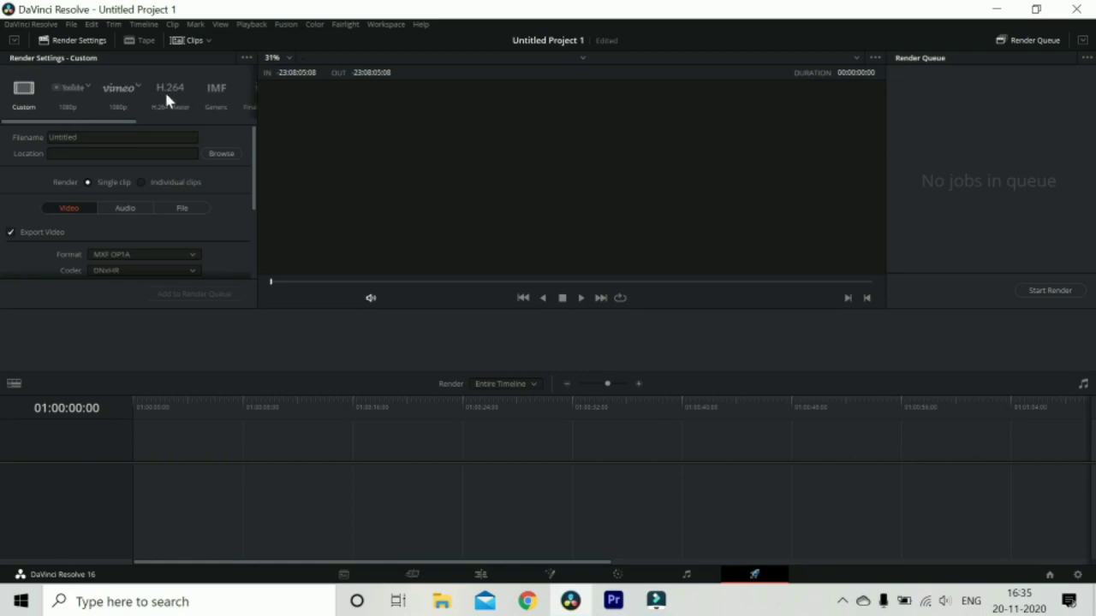
Scroll the Deliver page render preset strip back and forth, then return to the Media page
drag(105, 122, 231, 122)
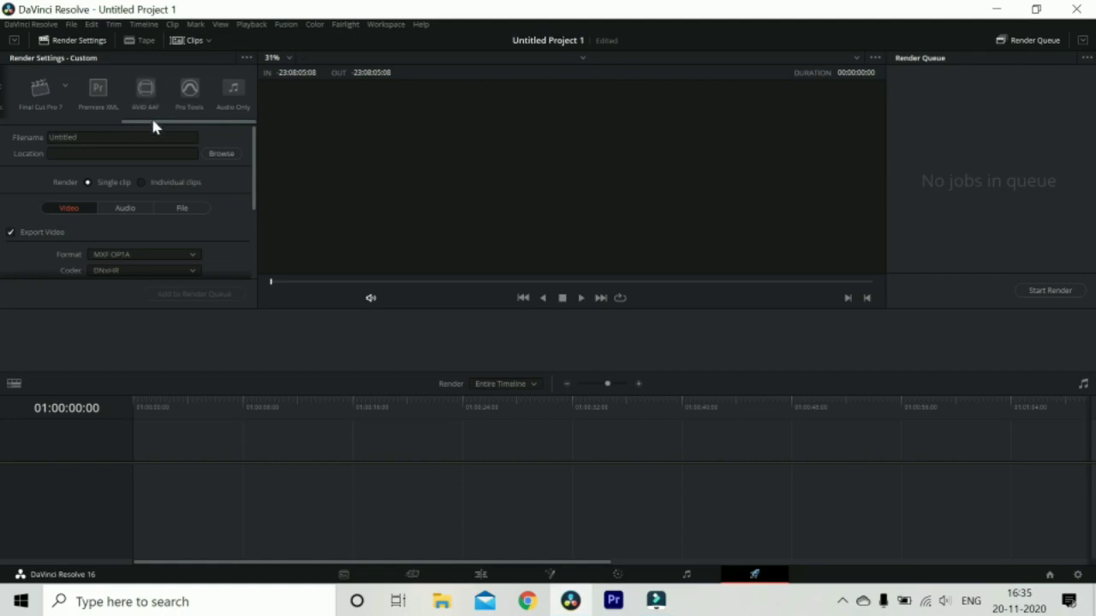
drag(151, 123, 108, 122)
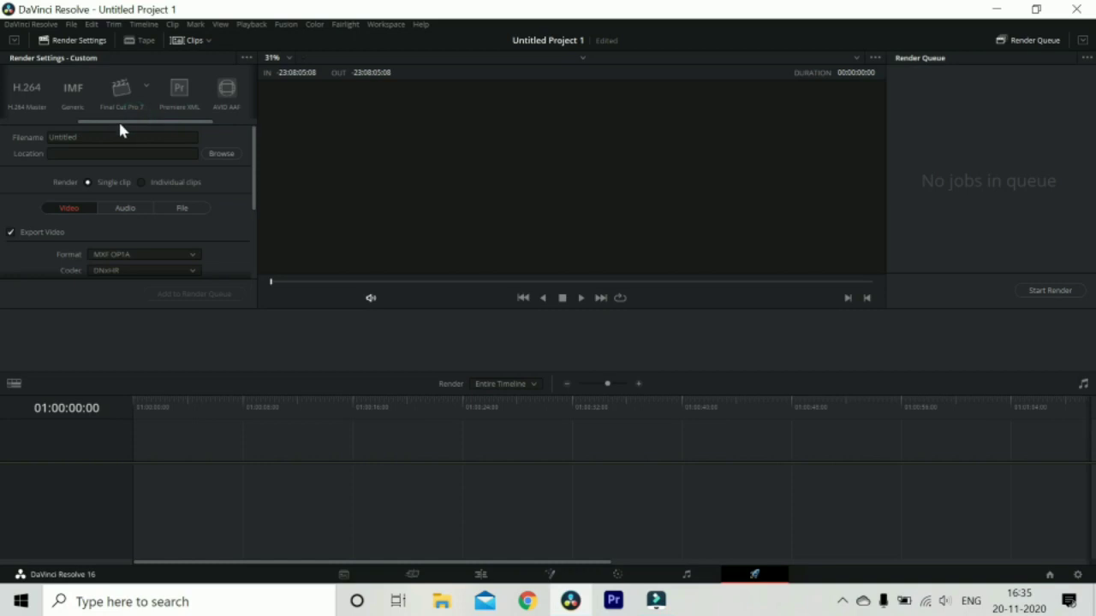
drag(117, 123, 12, 125)
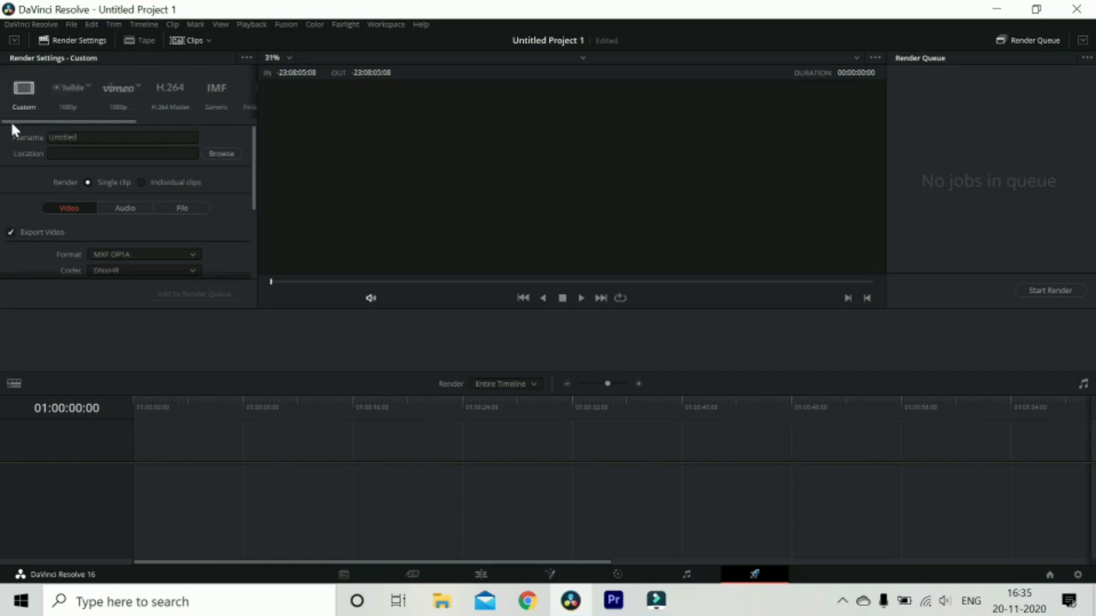
click(338, 575)
Browse the Import Media file browser and close it without importing anything
right_click(388, 392)
click(146, 419)
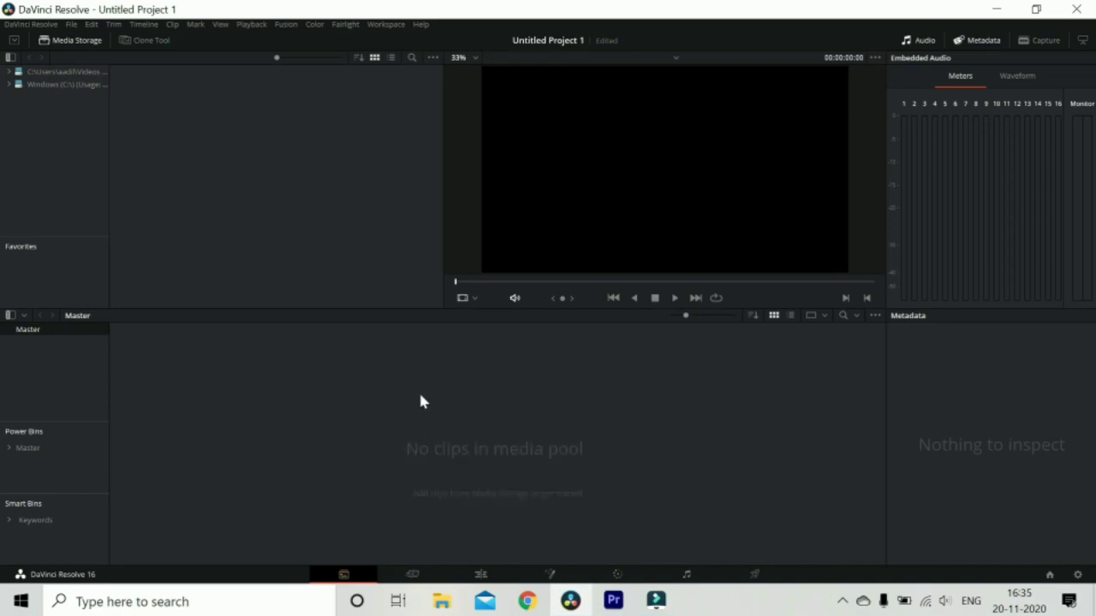
right_click(420, 400)
click(466, 476)
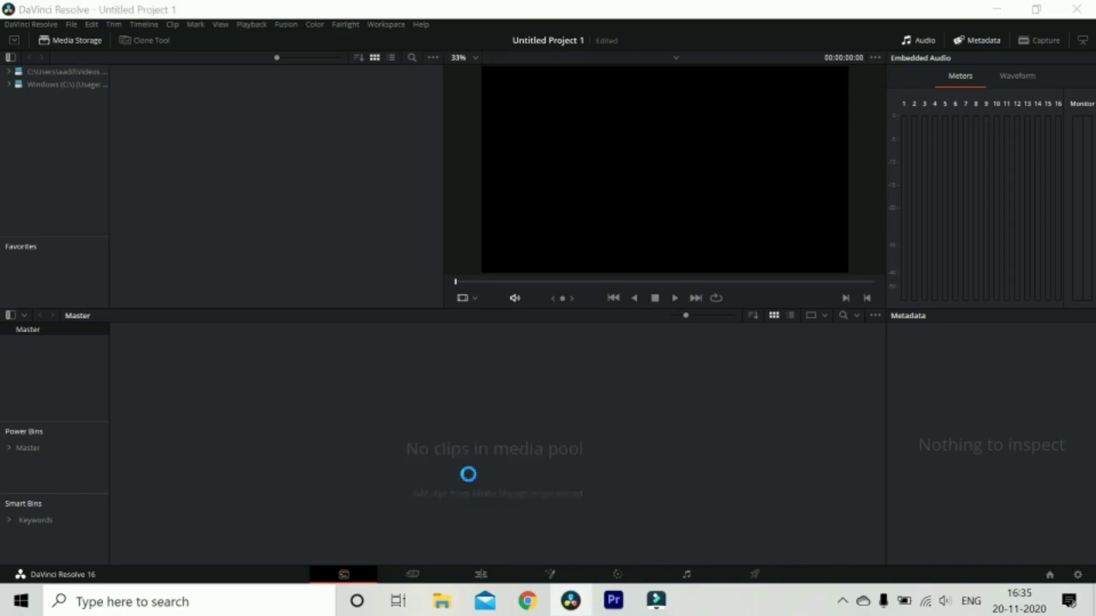
scroll(302, 192, down, 3)
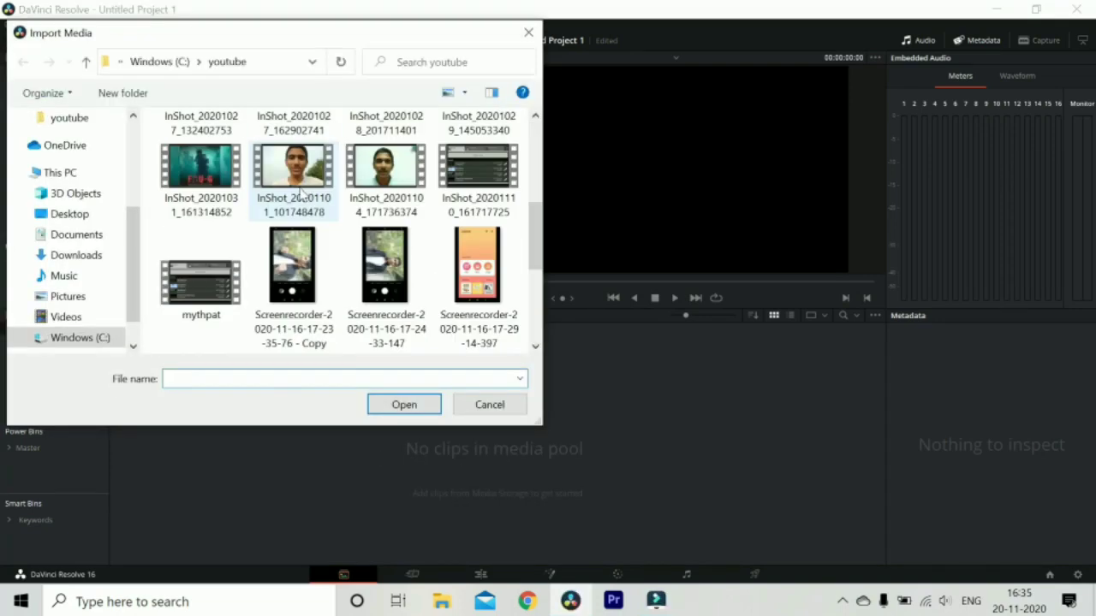
scroll(301, 192, down, 3)
scroll(295, 212, up, 5)
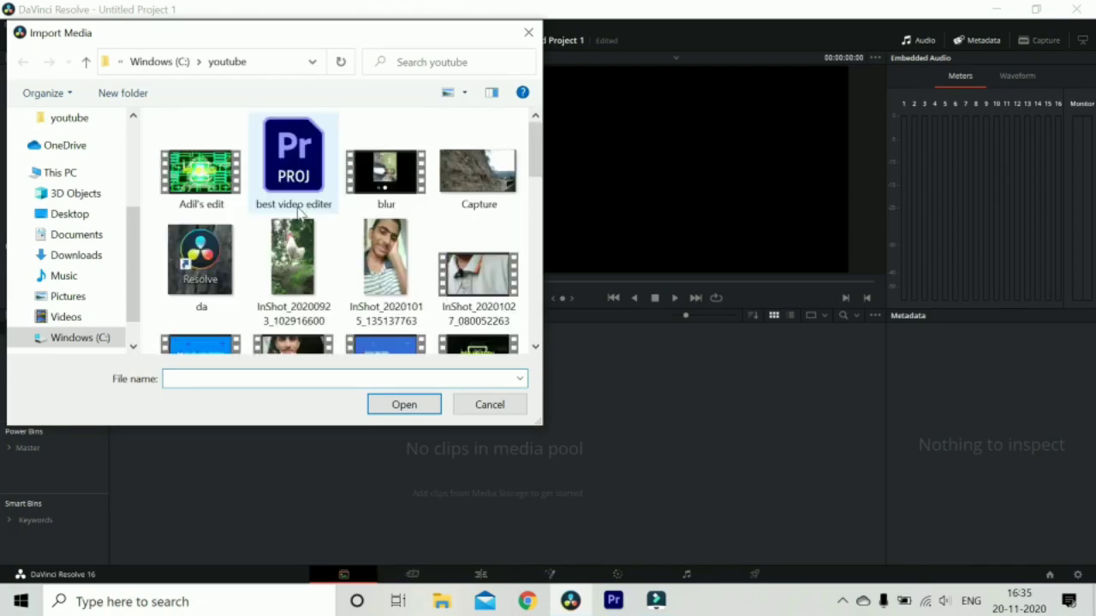
scroll(297, 216, down, 5)
scroll(300, 220, up, 5)
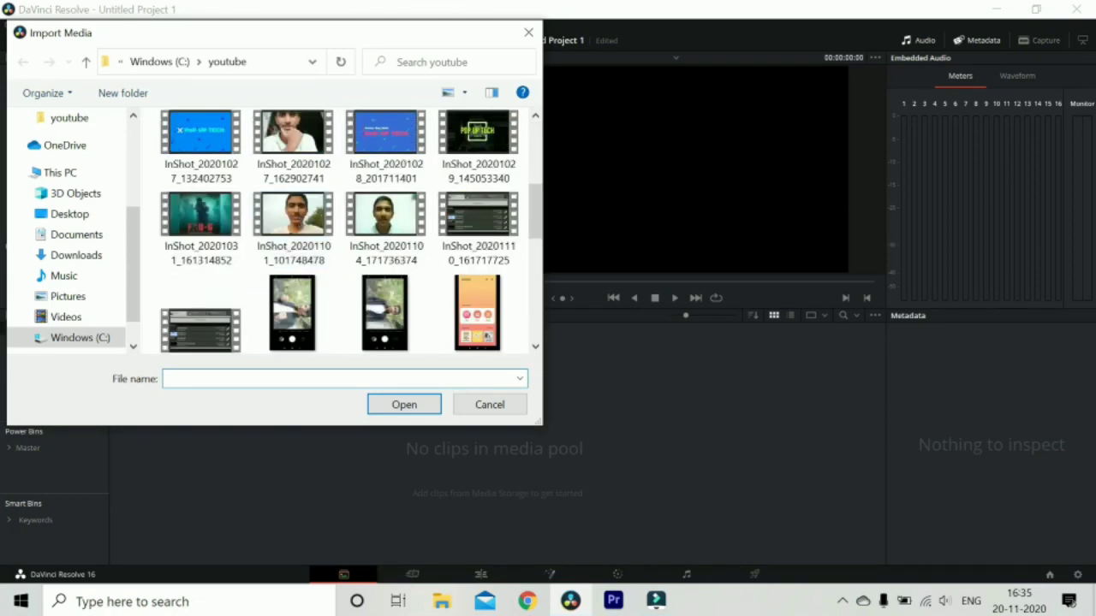
click(528, 32)
Import blur.mov and change the timeline frame rate to match the clip
right_click(458, 392)
click(558, 462)
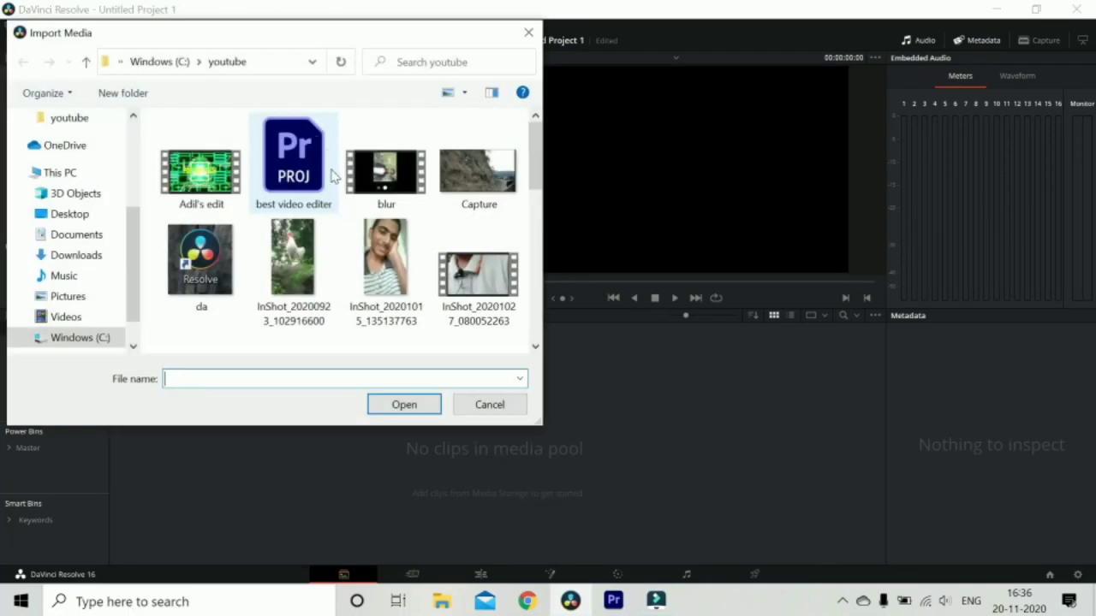
click(385, 171)
click(411, 405)
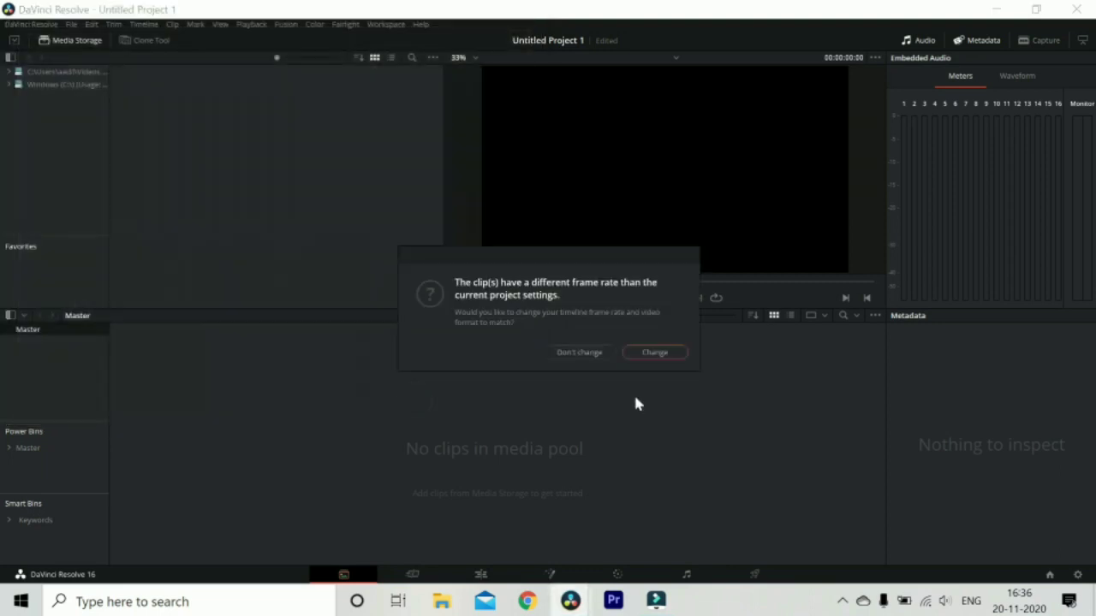
click(642, 355)
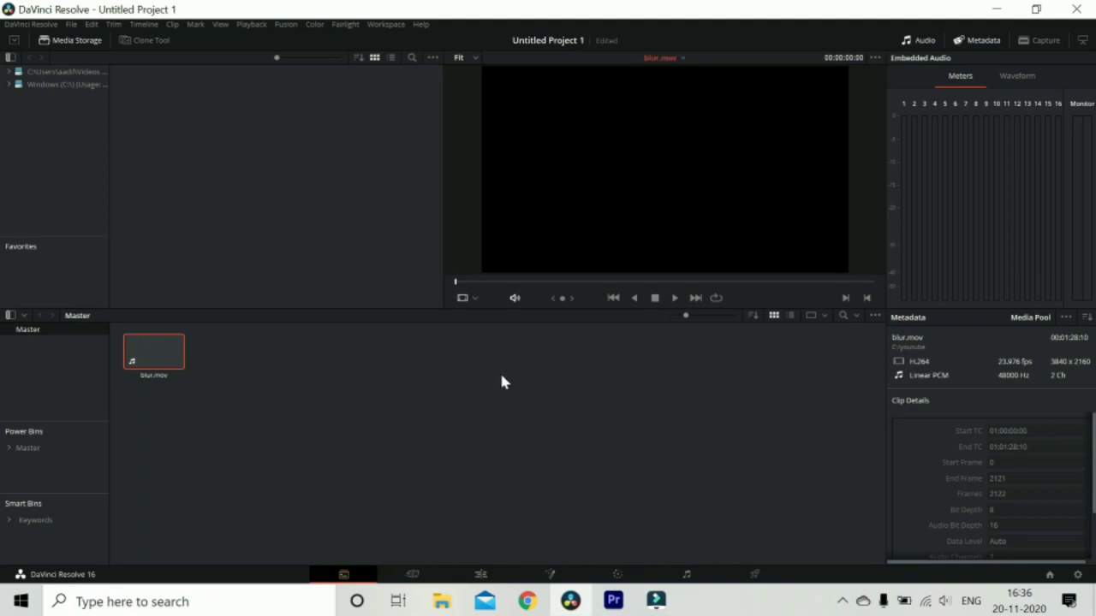
Import the Warsongs mp3 song into the media pool
right_click(465, 366)
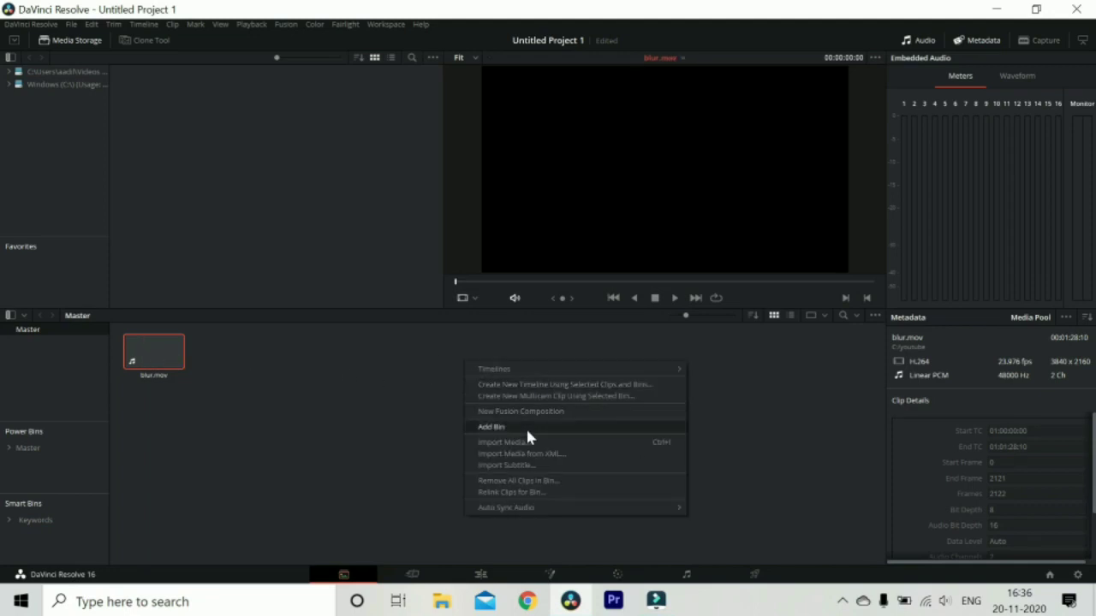
click(528, 432)
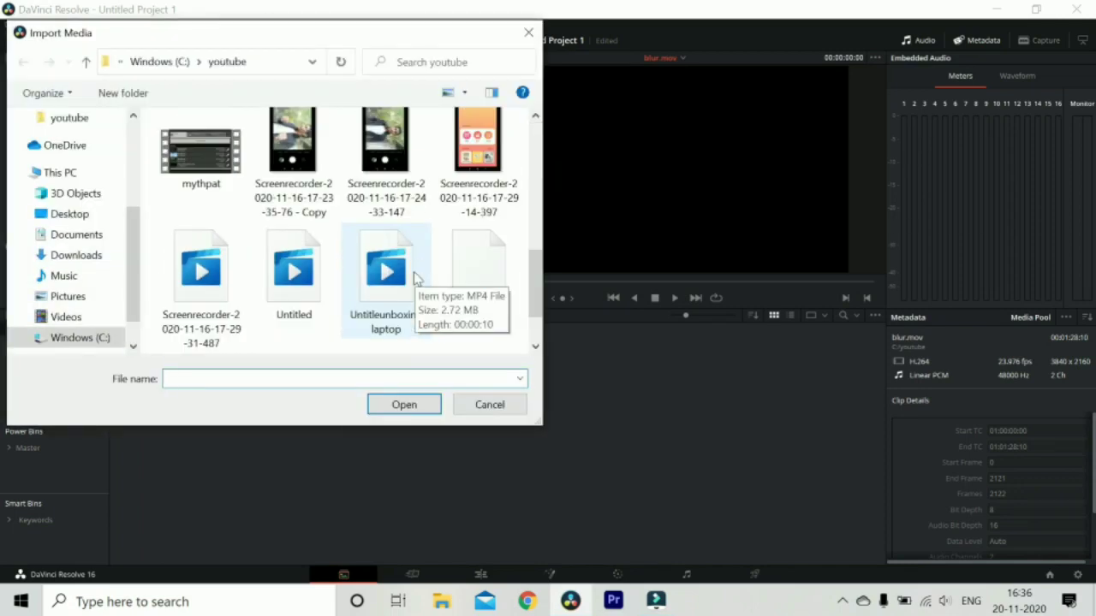
scroll(420, 283, down, 2)
double_click(276, 289)
click(411, 407)
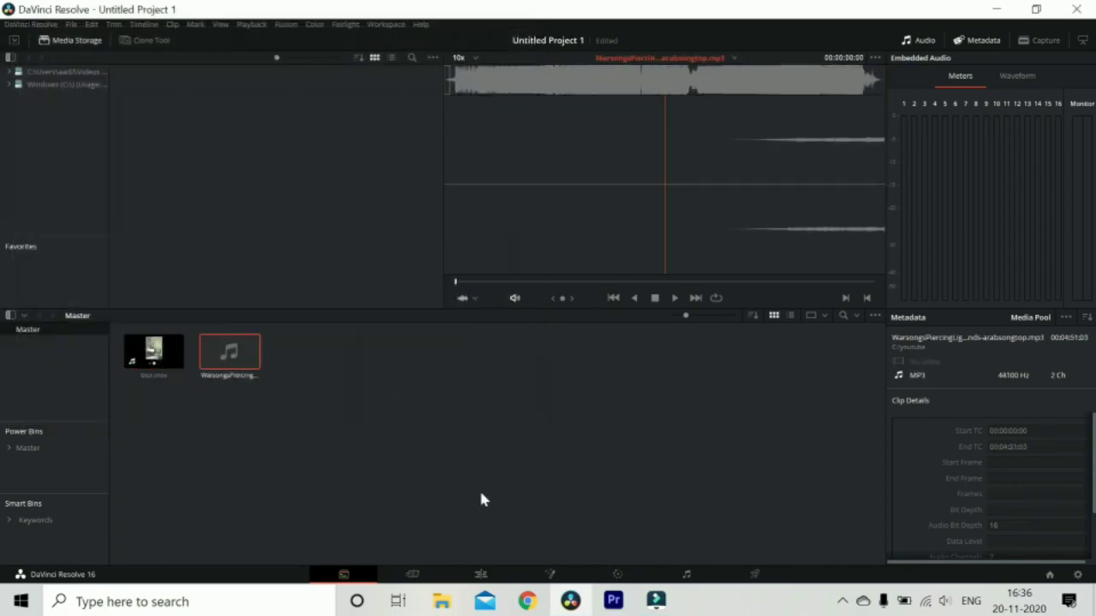
On the Cut page, put blur.mov on a new timeline and play it forward and in reverse
click(410, 575)
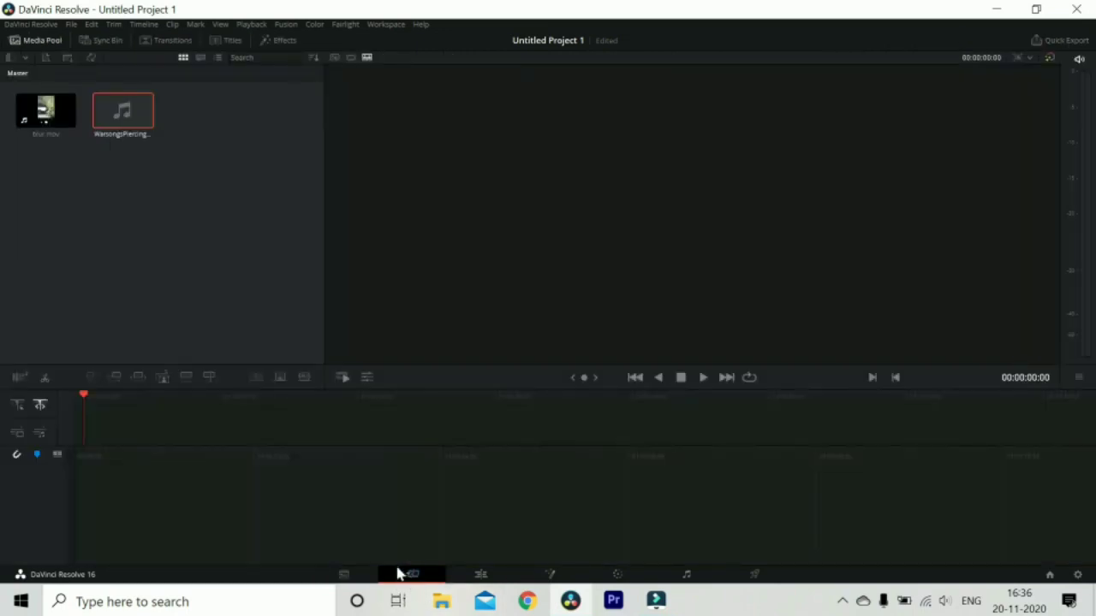
drag(43, 112, 86, 431)
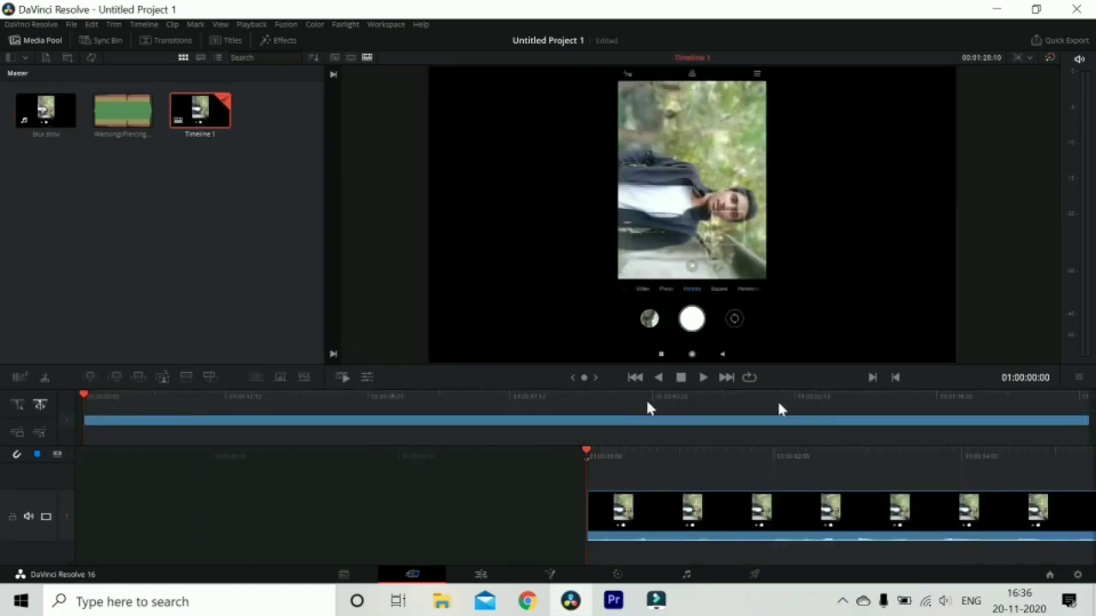
click(702, 379)
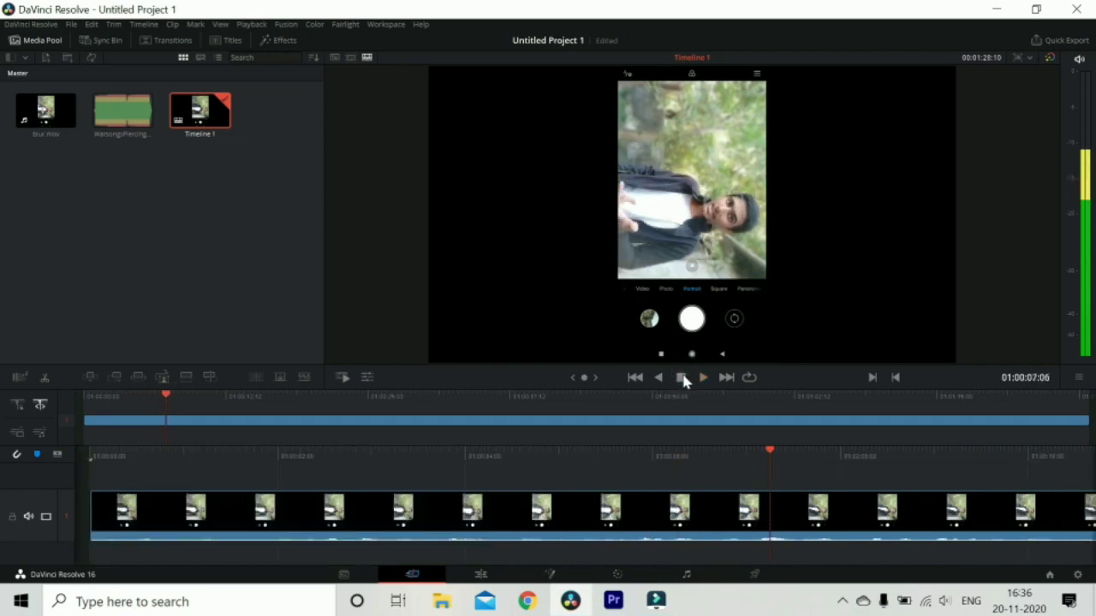
click(681, 378)
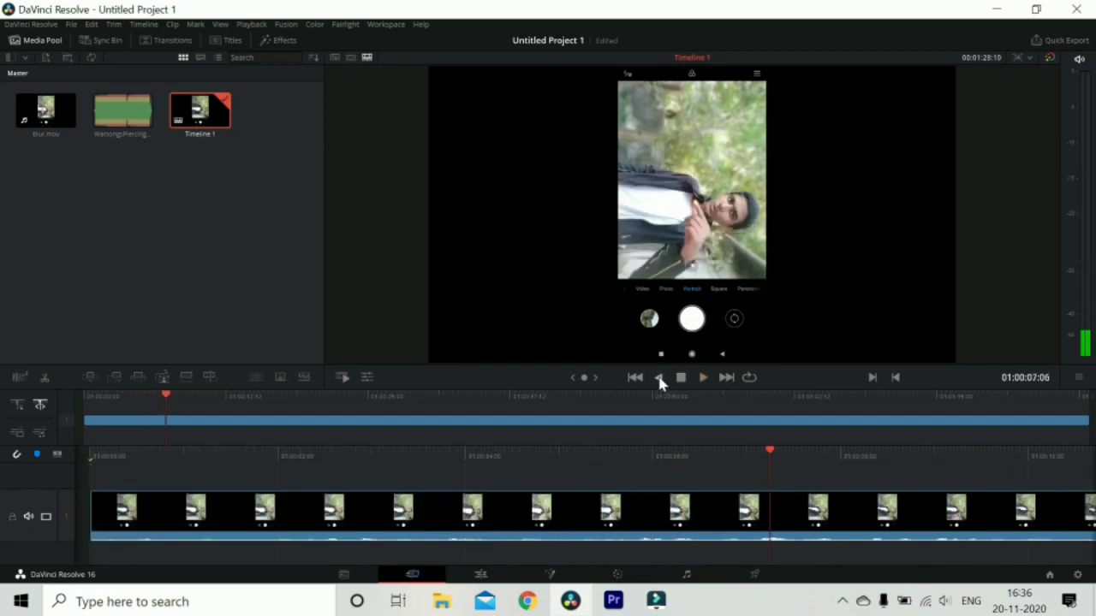
click(659, 377)
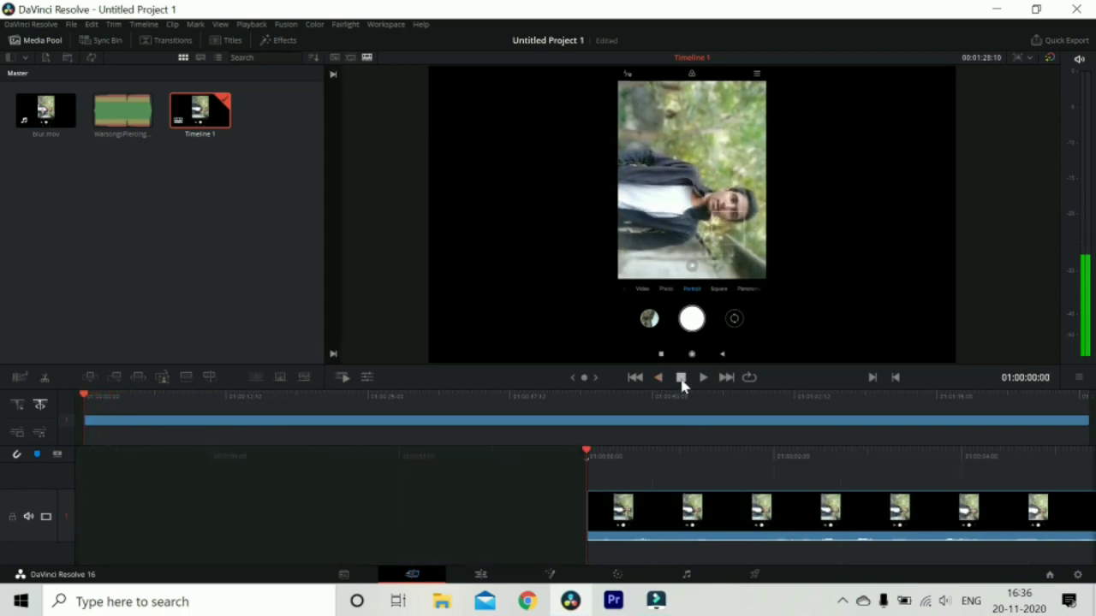
click(682, 382)
Replay the clip, stop it at 01:00:11:02, and move to the Edit page
click(701, 379)
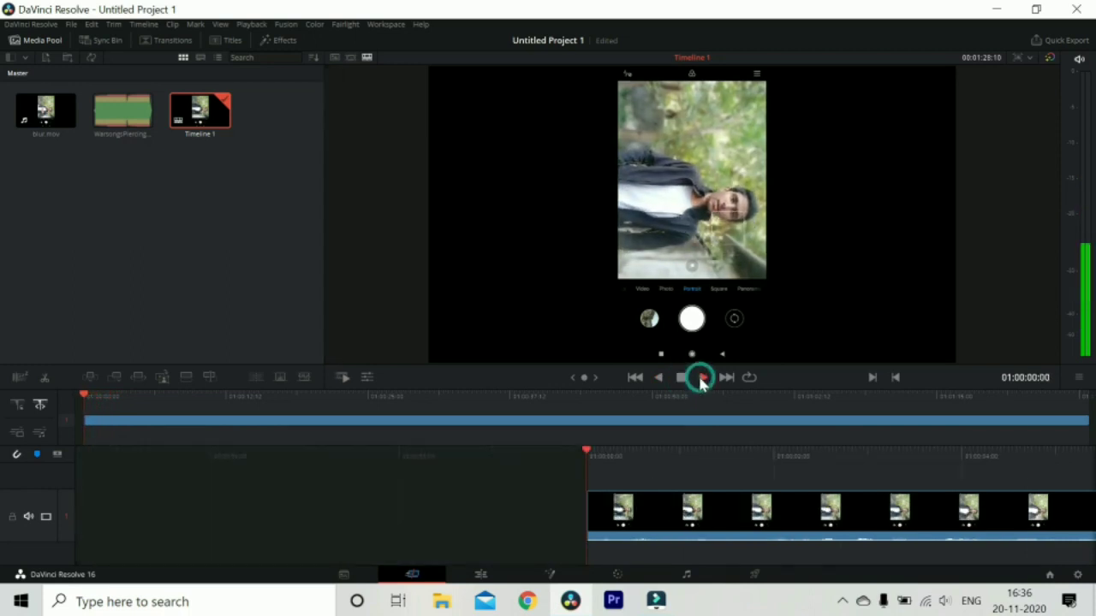
click(725, 382)
click(704, 382)
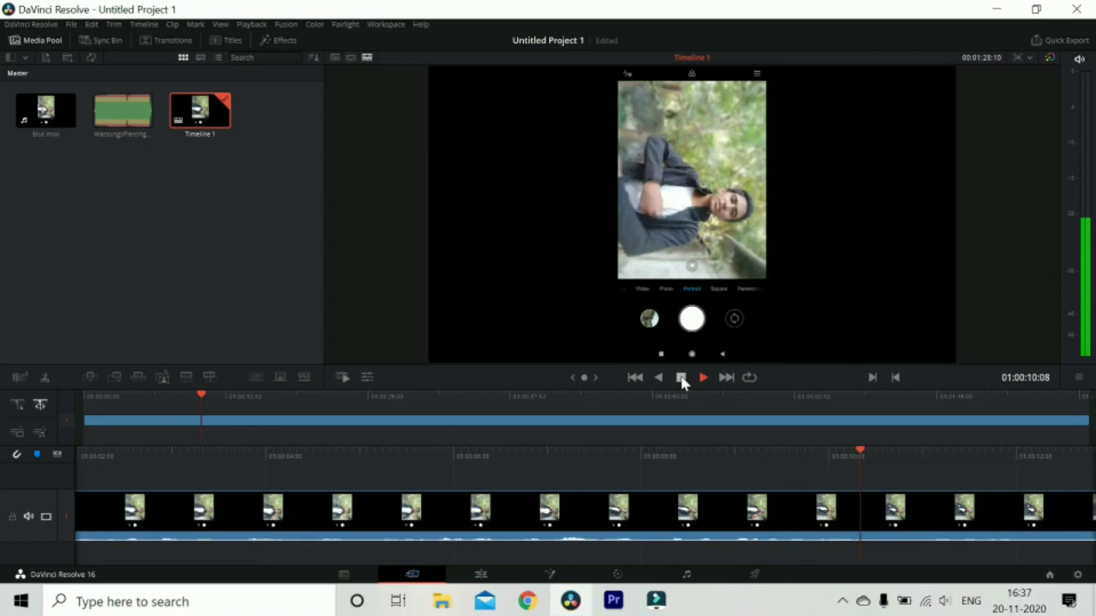
click(681, 377)
click(480, 574)
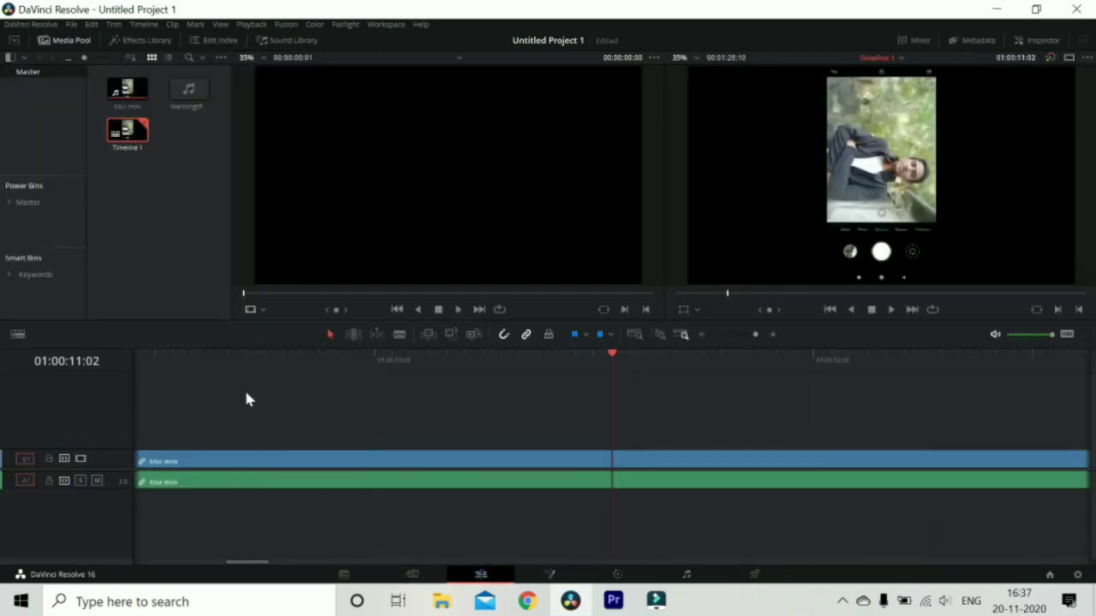
Blade blur.mov at three points, restore the Selection tool, show the Mixer, and open Fusion
click(395, 335)
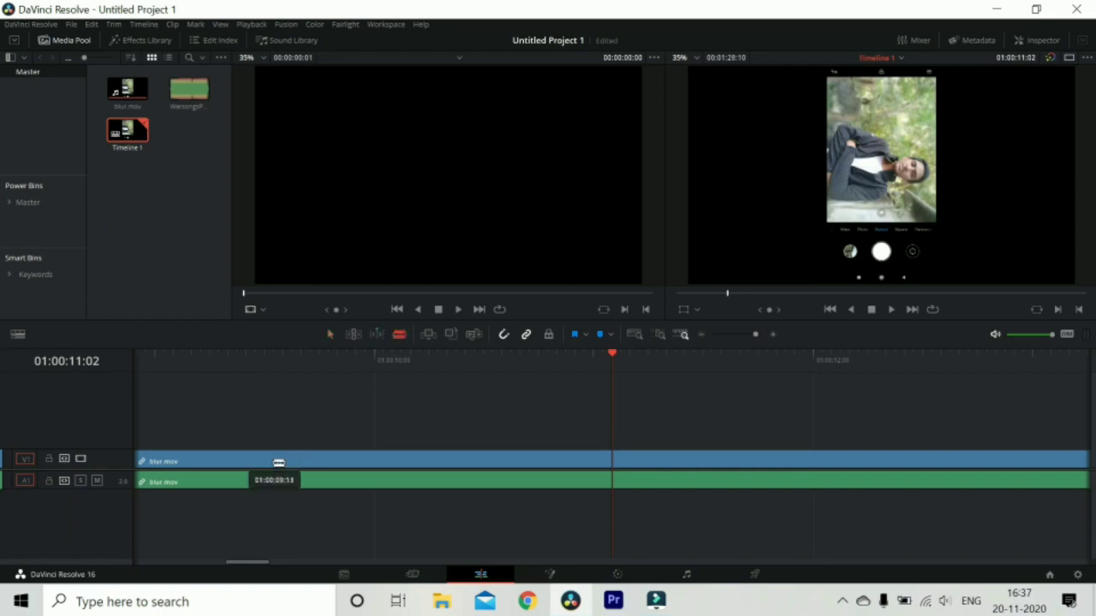
click(266, 461)
click(382, 460)
click(538, 460)
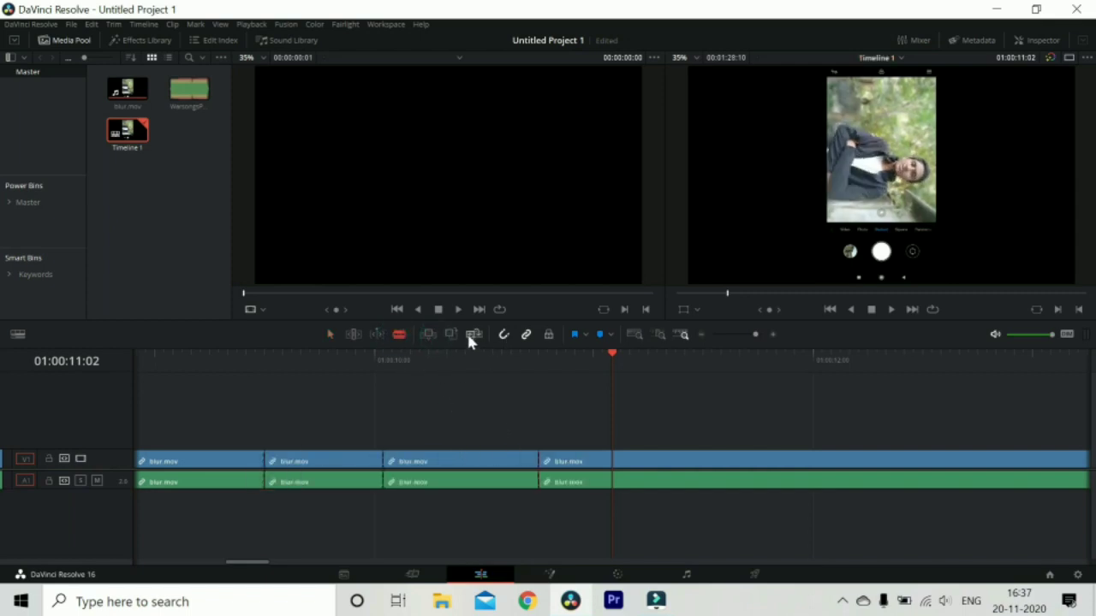
click(330, 335)
click(915, 40)
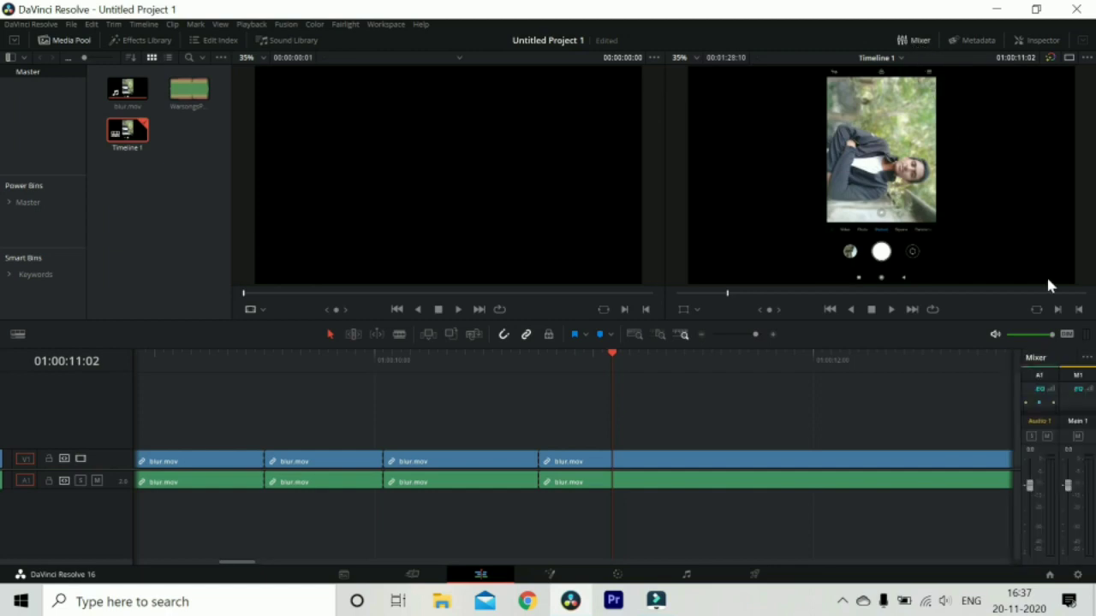
click(550, 574)
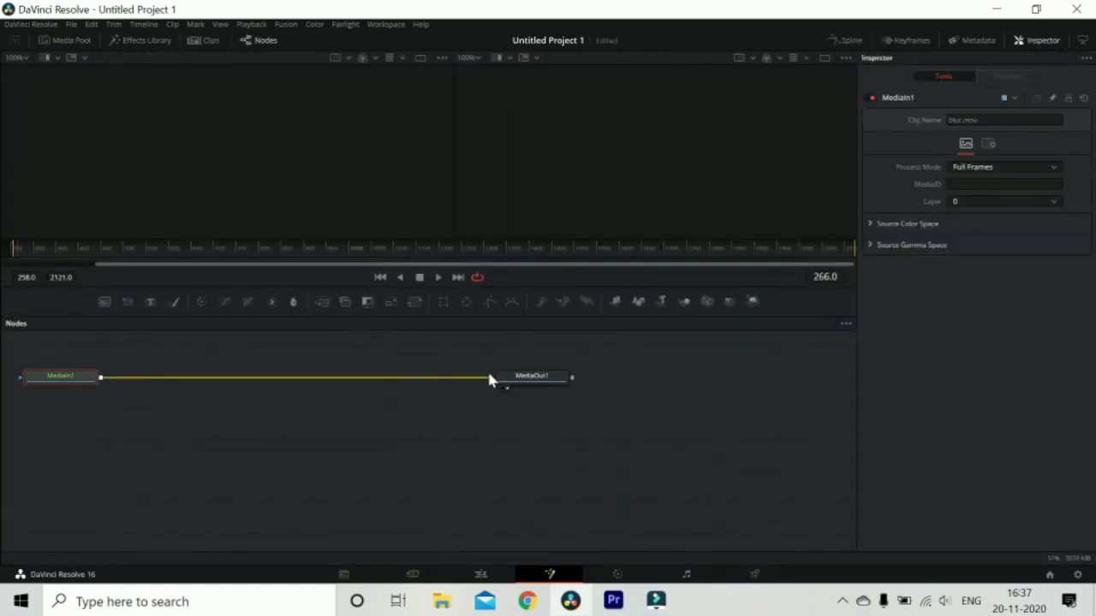
Relink MediaIn1's output to MediaOut1 in the Fusion node graph, then go to Color
drag(492, 381, 512, 438)
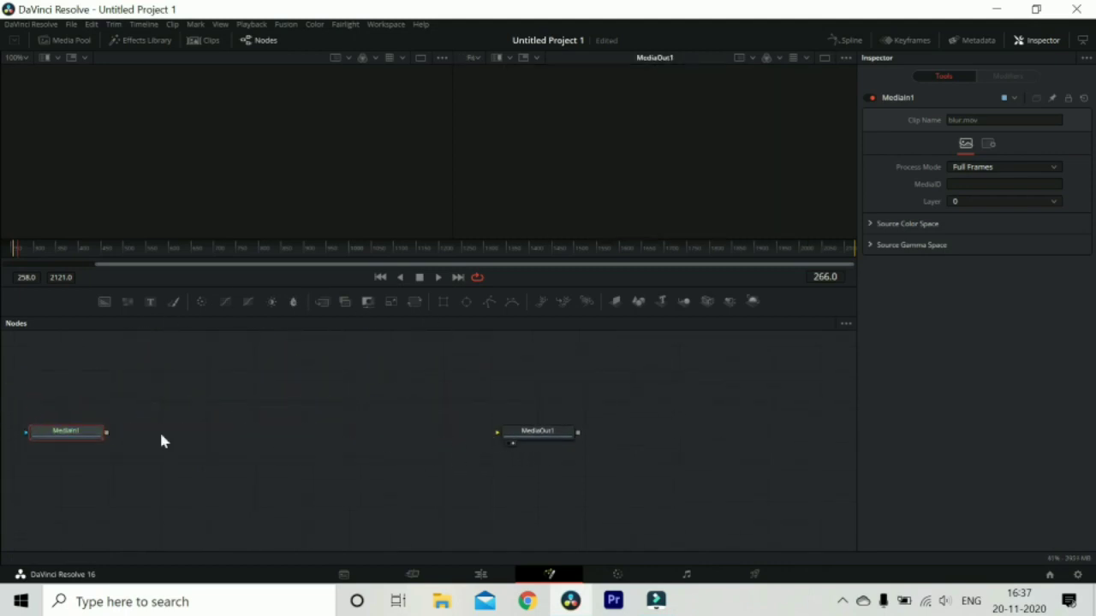
drag(108, 434, 496, 436)
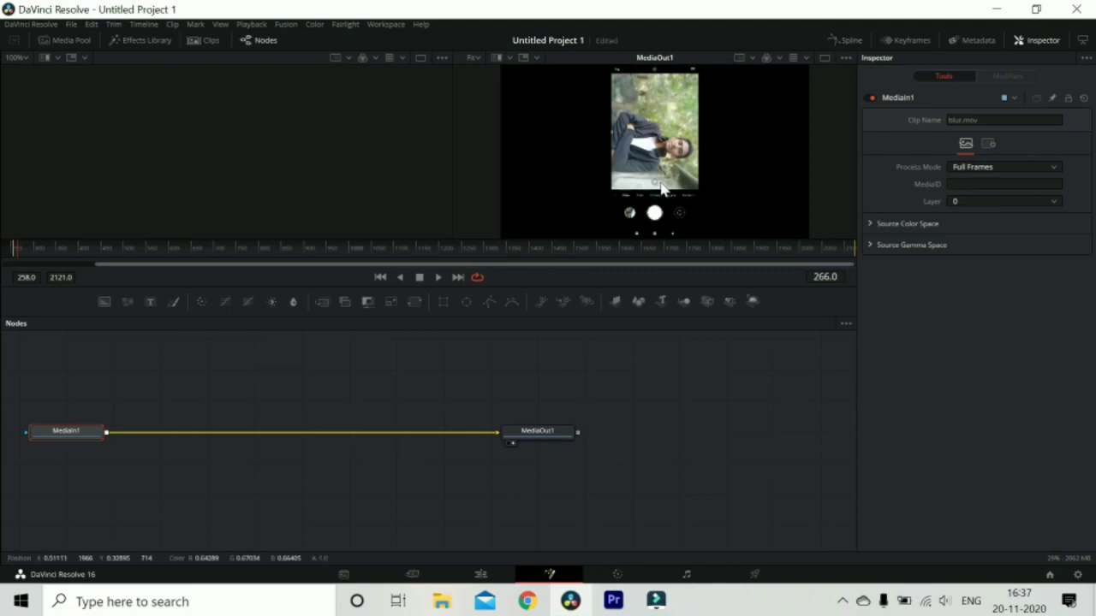
click(620, 575)
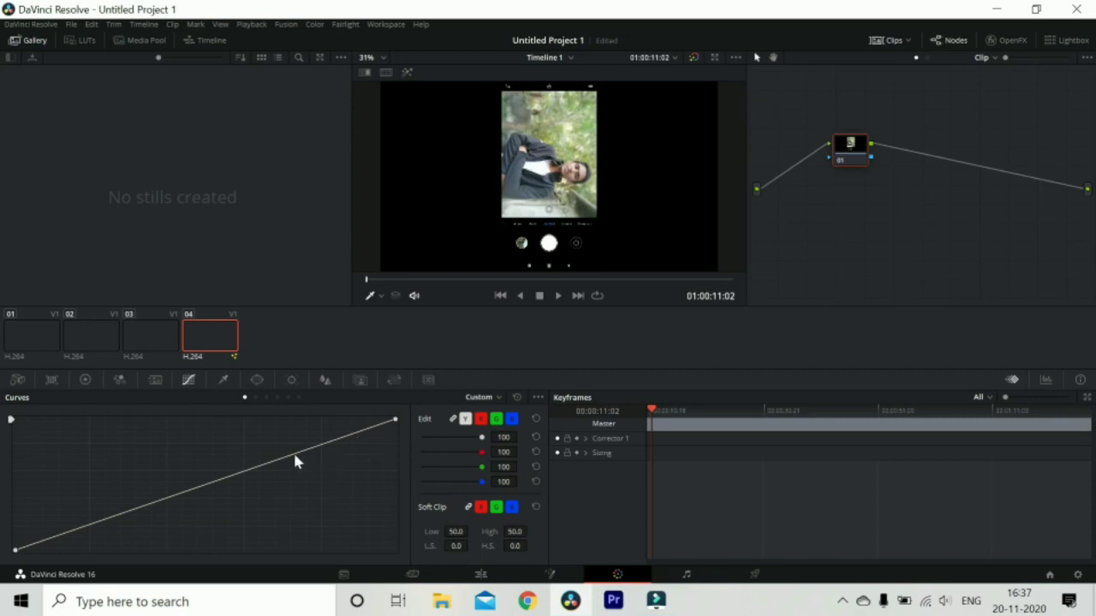
Shape clip 04's luma curve with several control points to brighten it, then open Fairlight
drag(294, 455, 208, 436)
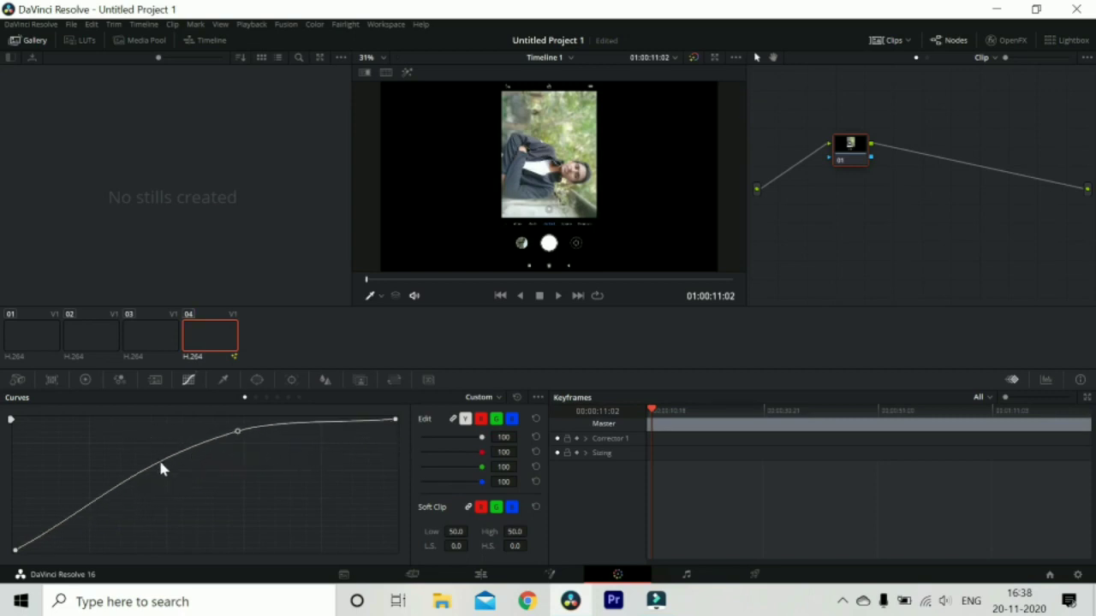
drag(157, 464, 304, 512)
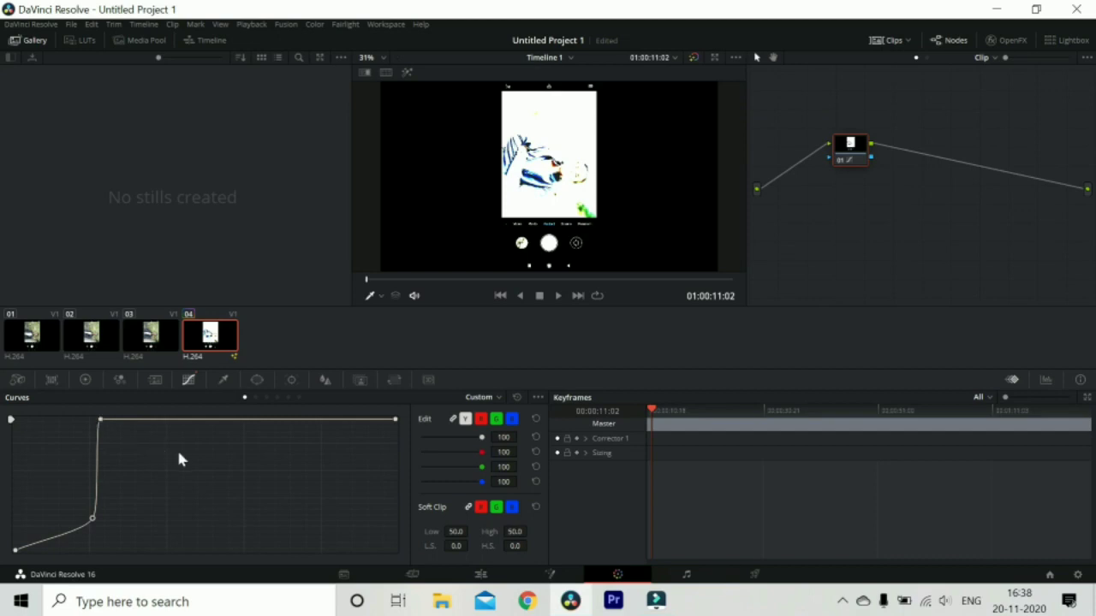
drag(100, 421, 311, 476)
drag(44, 545, 256, 465)
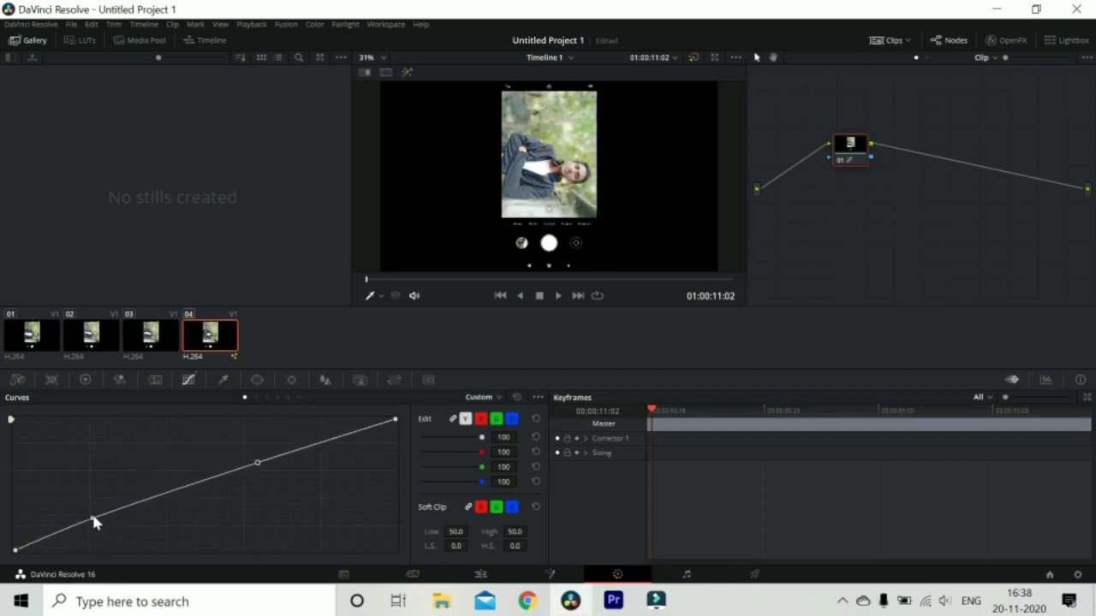
drag(93, 519, 97, 521)
click(665, 575)
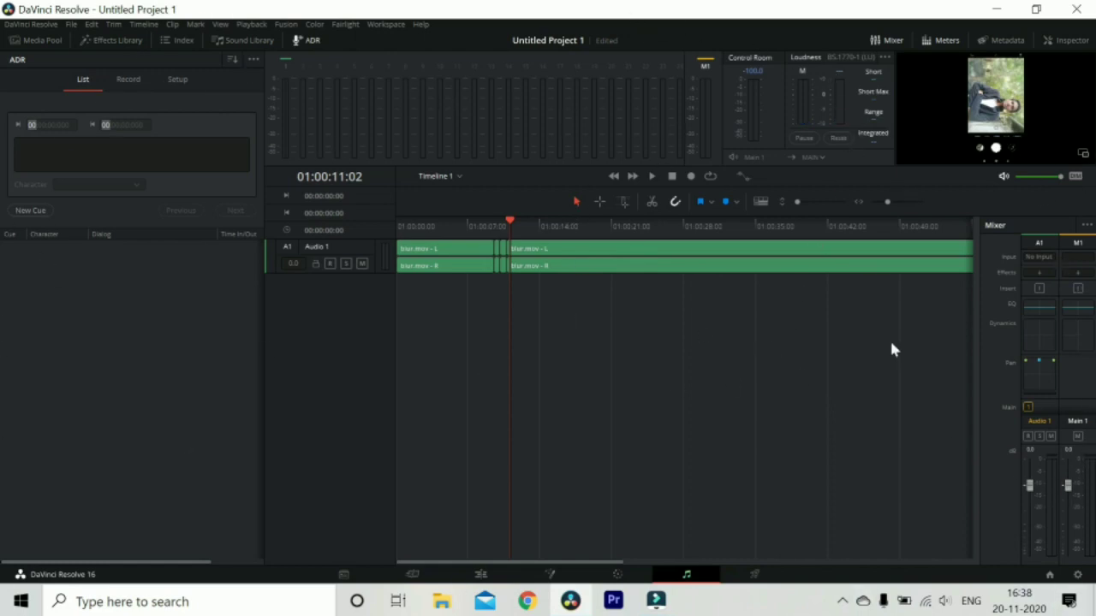
On the Deliver page, review the Render Settings and add the whole timeline to the render queue
click(754, 575)
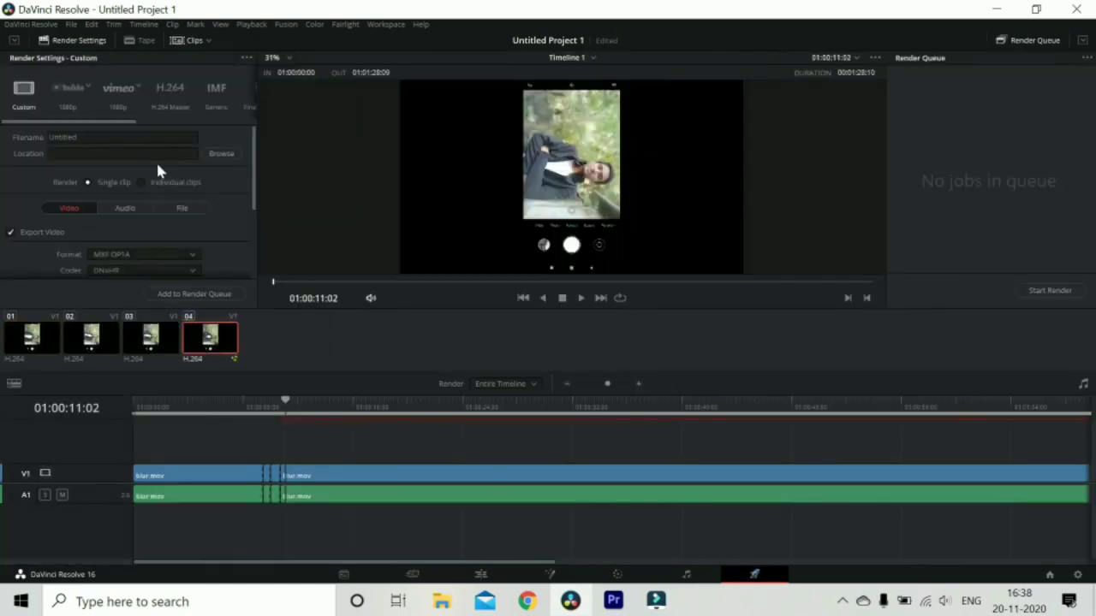
scroll(137, 158, down, 2)
scroll(125, 147, up, 1)
scroll(214, 174, down, 2)
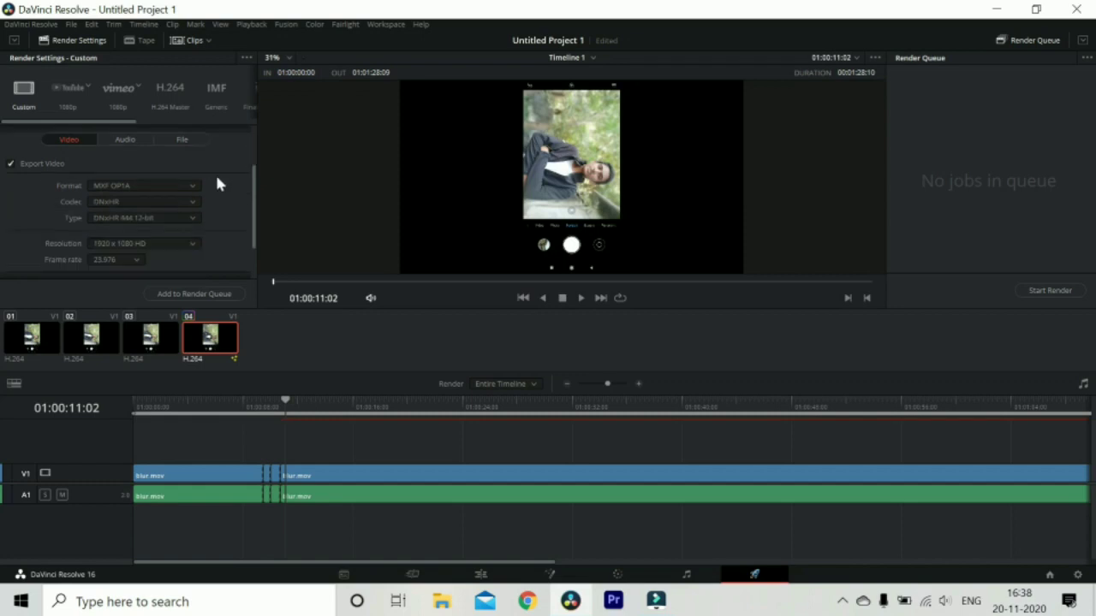
click(203, 296)
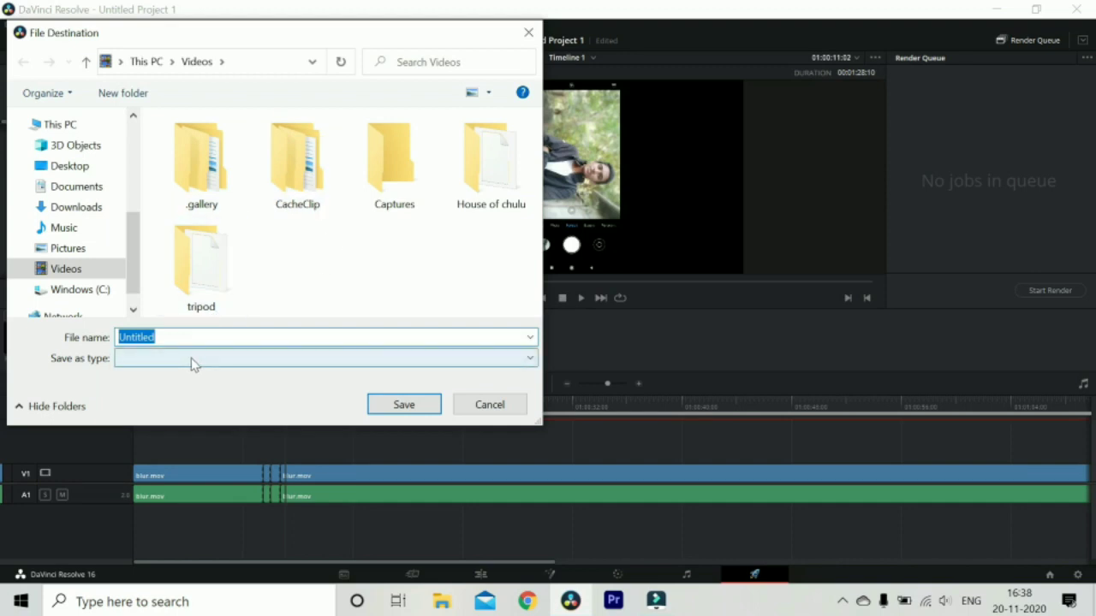
Save the render as Untitled in Videos\tripod, creating Job 1 for Timeline 1
click(262, 254)
click(215, 270)
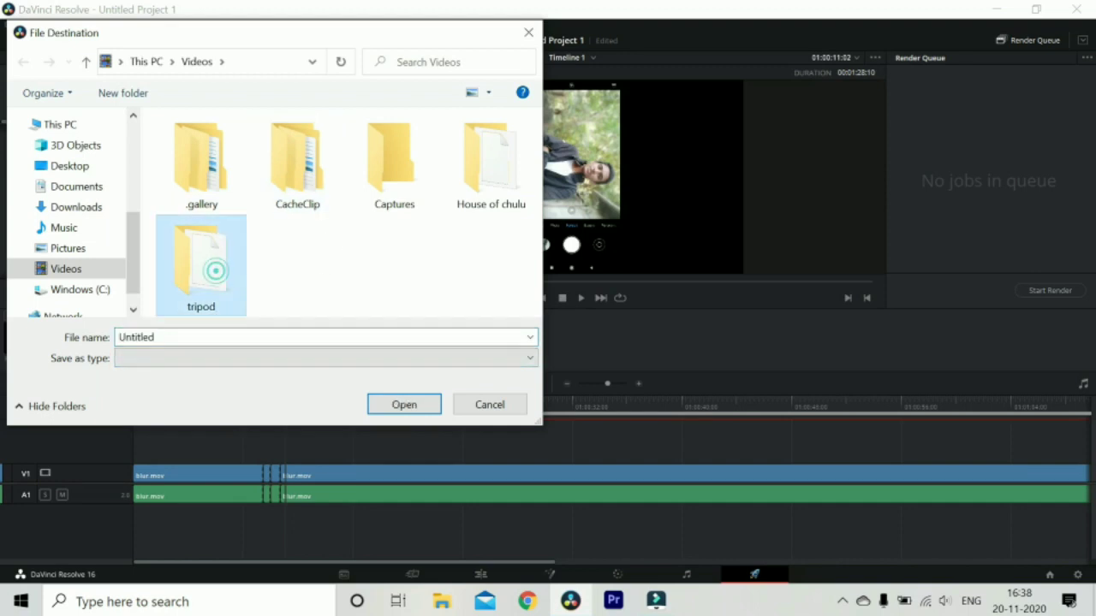
click(406, 404)
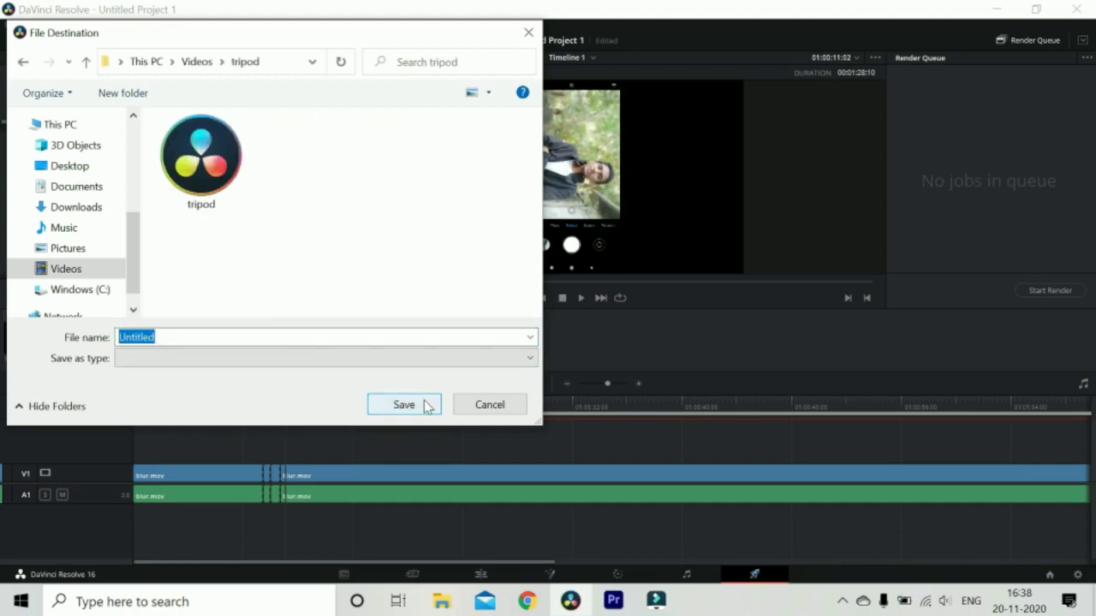
click(427, 406)
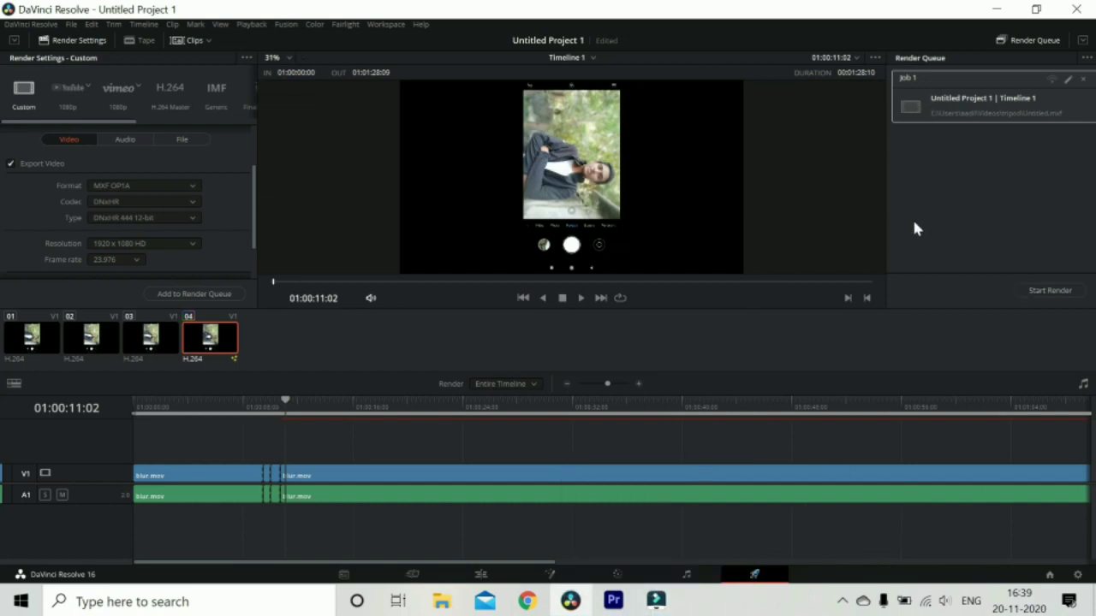
click(351, 579)
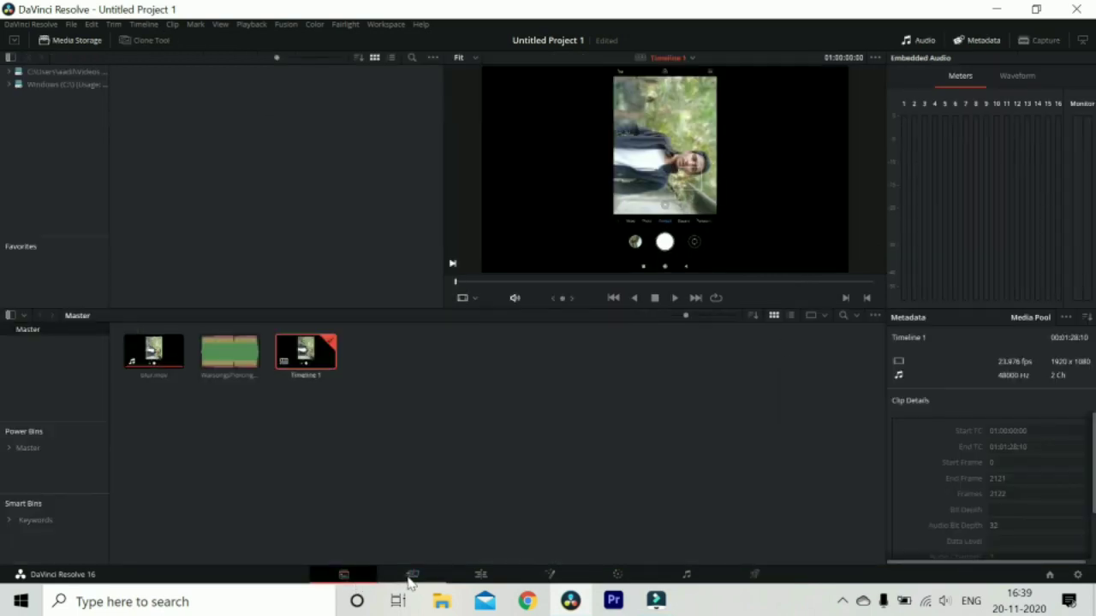
click(481, 574)
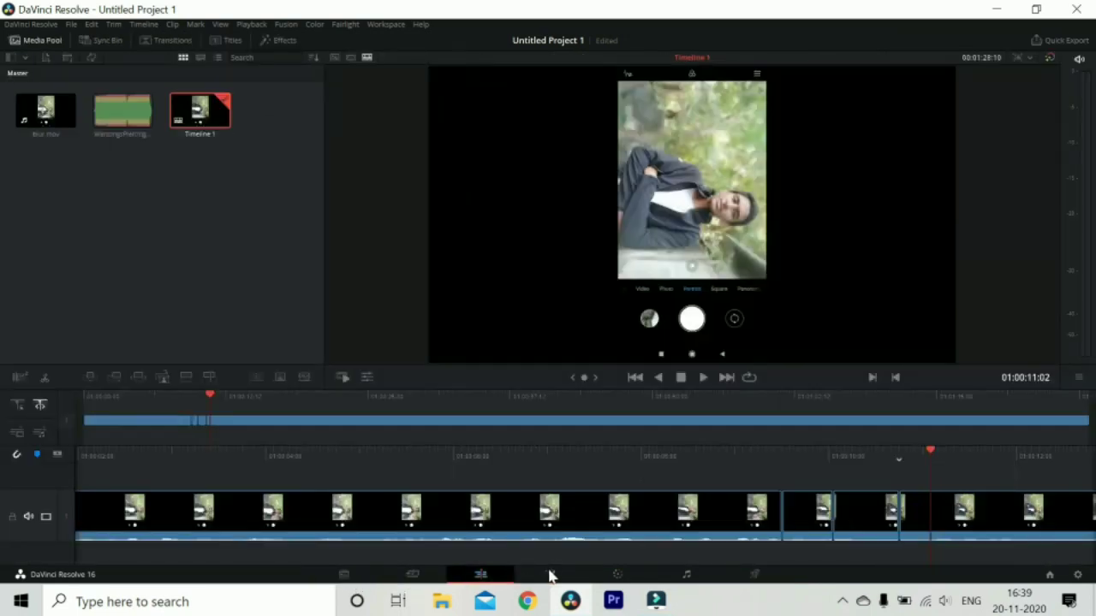
click(550, 574)
click(617, 575)
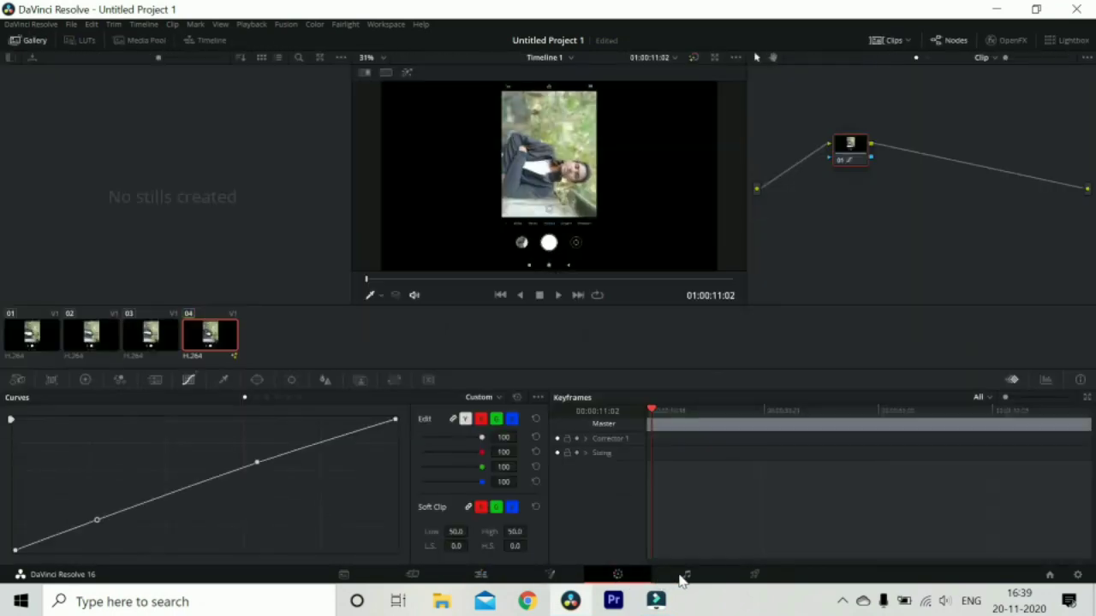
click(686, 575)
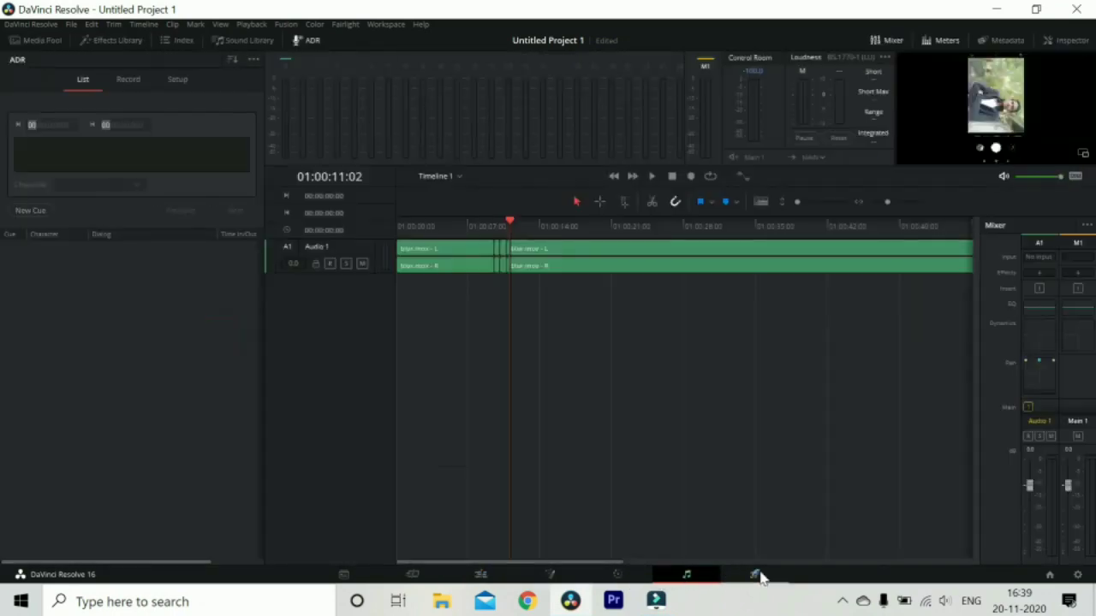
click(754, 574)
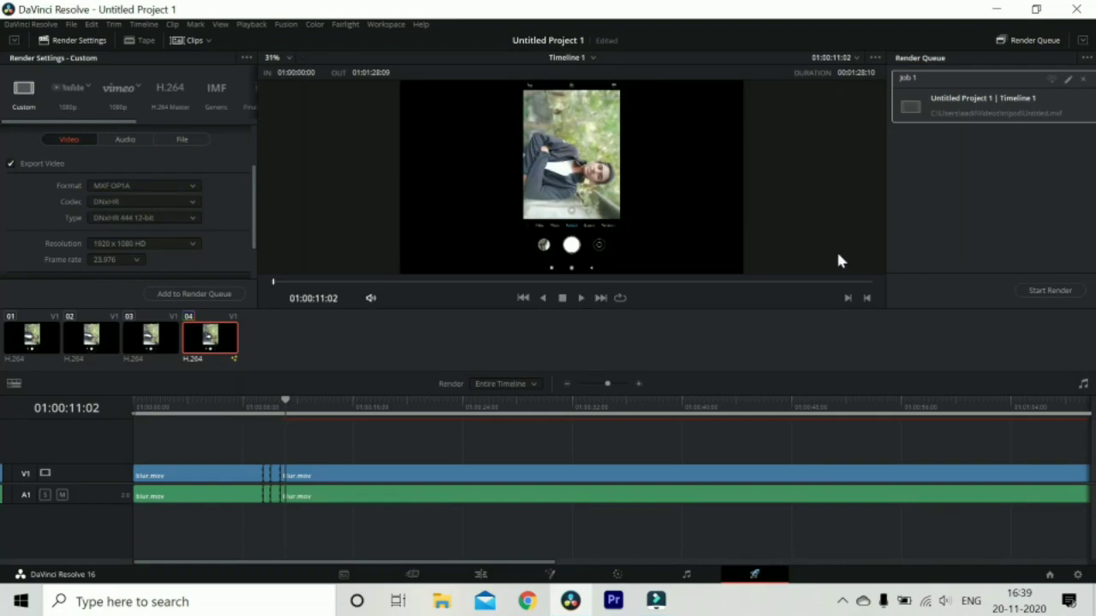